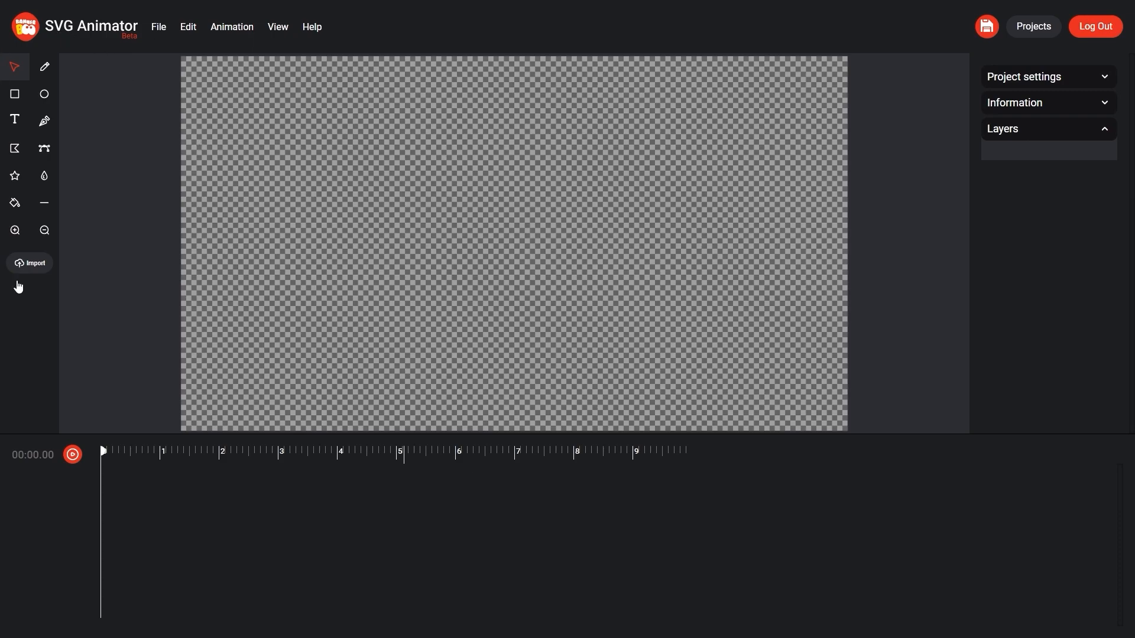
- Try out a freehand pencil stroke and a rectangle on the canvas, undoing each one
left_click(45, 71)
mouse_move(406, 142)
left_mouse_down()
mouse_move(348, 158)
mouse_move(390, 210)
mouse_move(344, 286)
mouse_move(431, 309)
mouse_move(449, 228)
left_mouse_up()
key("ctrl+z")
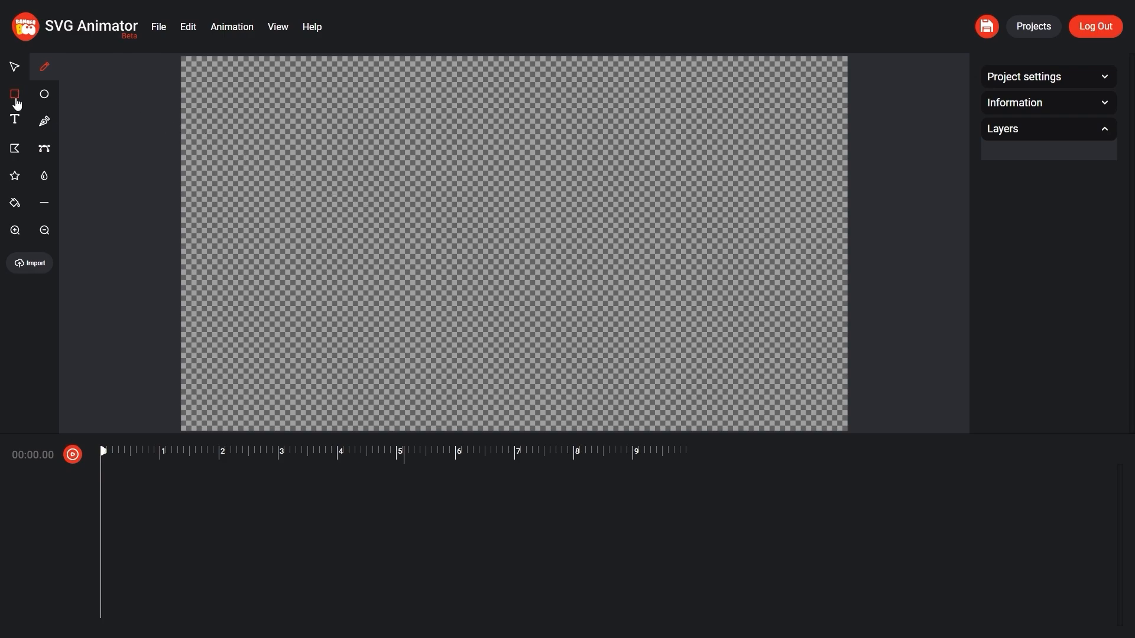
left_click(15, 94)
left_click_drag(205, 105, 395, 304)
key("ctrl+z")
- Browse the ready-made shapes in the shape library without choosing one
left_click(16, 179)
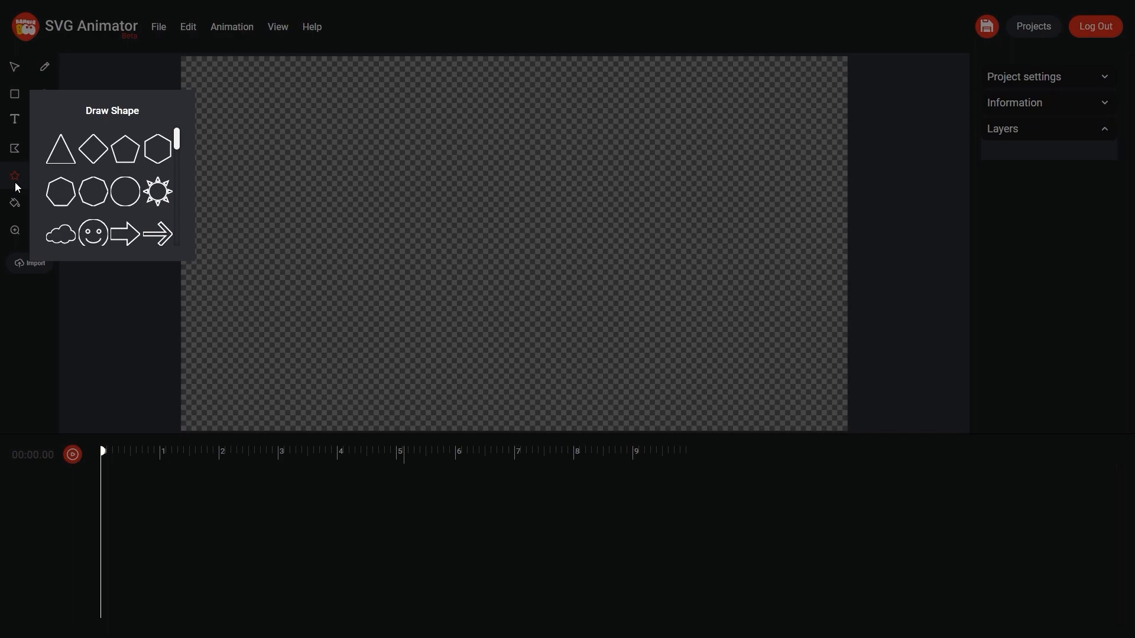
left_click_drag(181, 146, 178, 193)
left_click(232, 201)
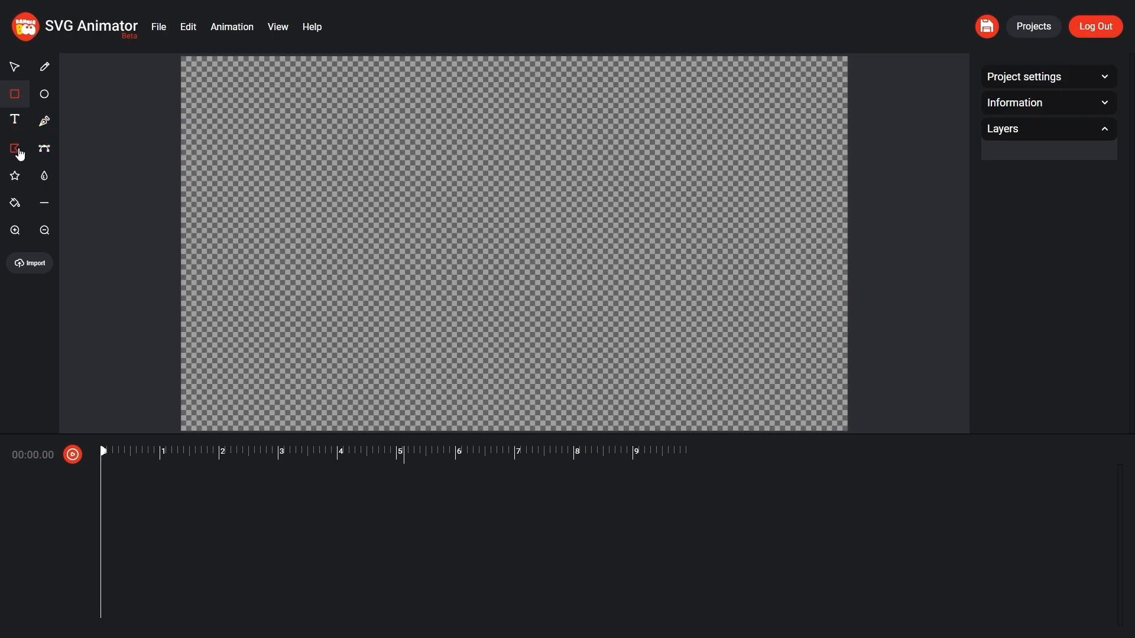
- Draw an open curved path of four points with the Pen tool and reshape it by moving its second point outward
left_click(44, 122)
left_click(435, 123)
left_click(357, 169)
left_click_drag(376, 244, 417, 238)
left_click_drag(507, 206, 501, 236)
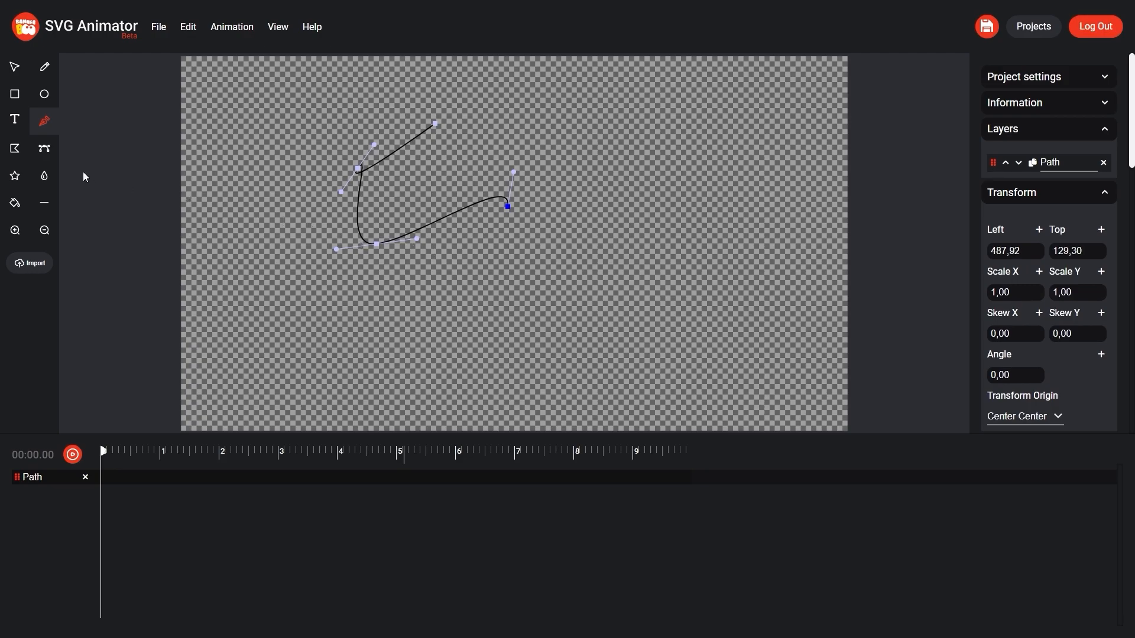
left_click(44, 149)
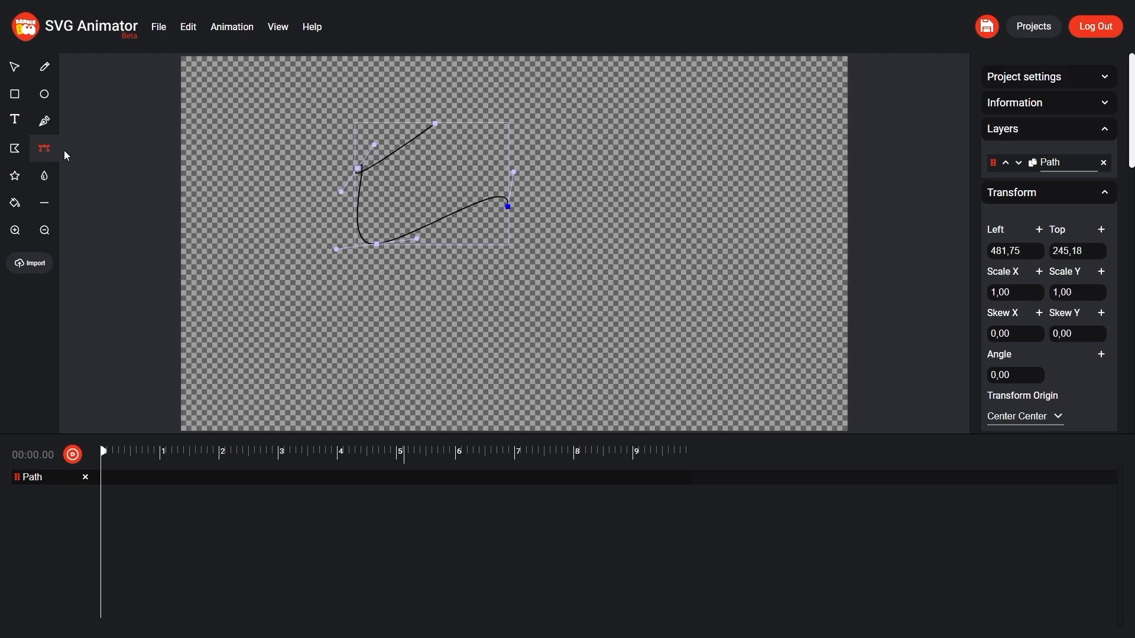
left_click_drag(356, 169, 294, 216)
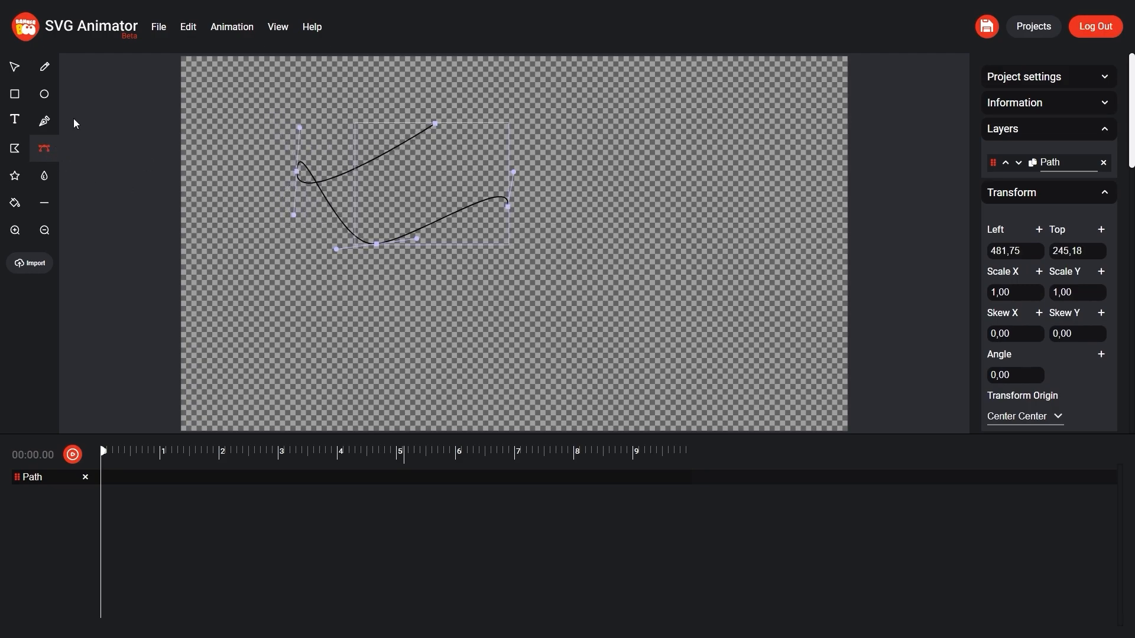
- Select the curved path on the canvas and delete it
left_click(14, 67)
left_click_drag(260, 115, 549, 294)
key("Delete")
key("Return")
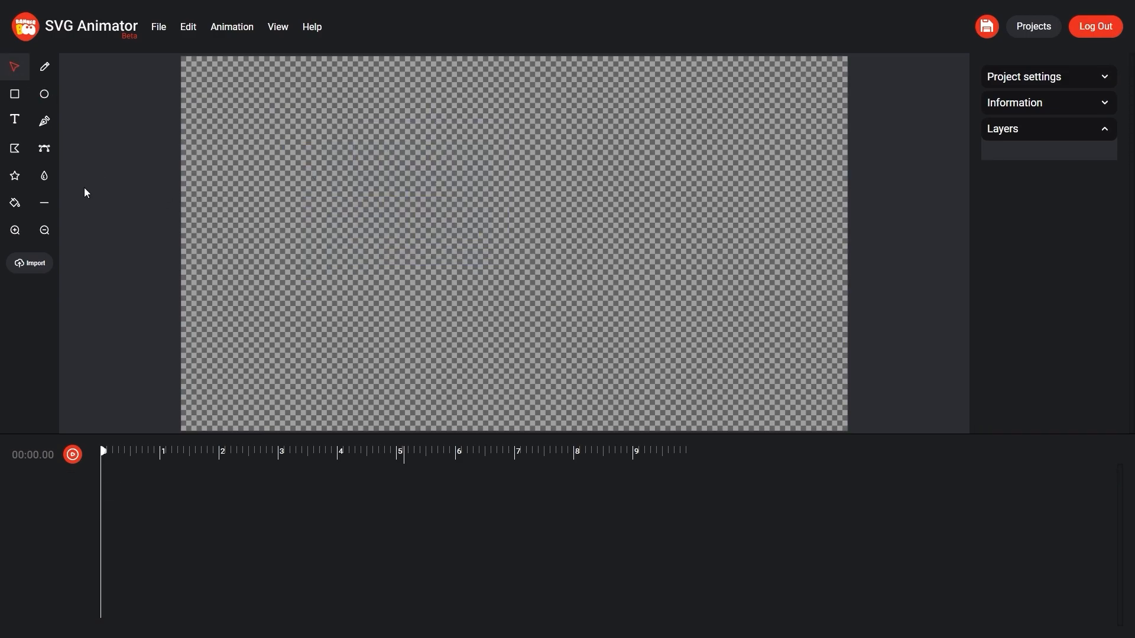
- Look at the active fill color, active stroke width and active stroke color settings
left_click(14, 204)
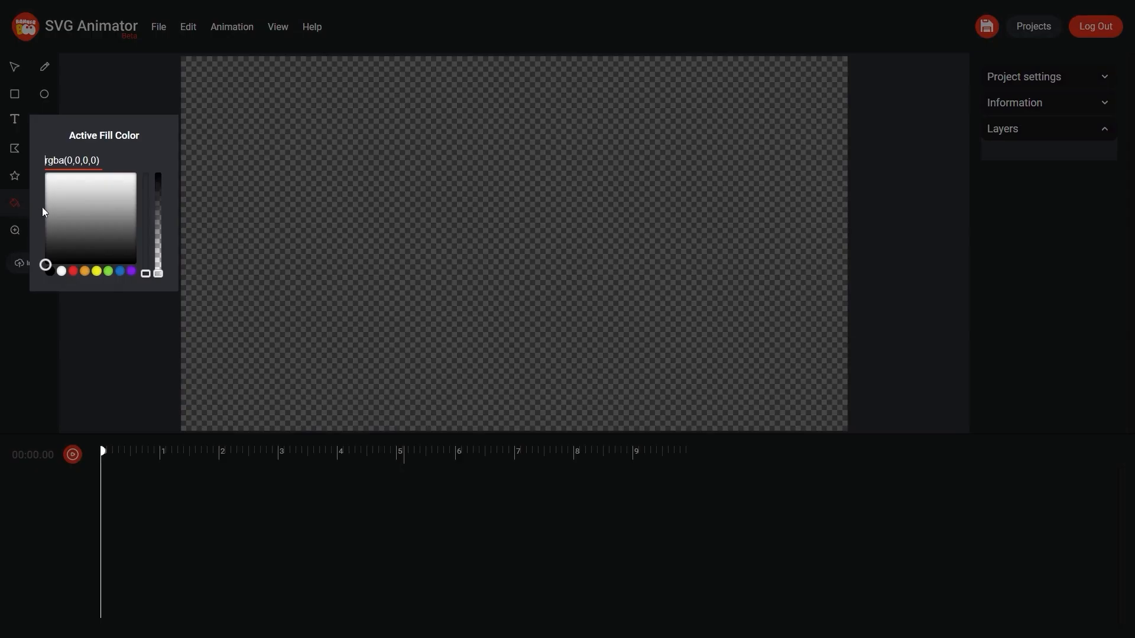
left_click(238, 175)
left_click(45, 207)
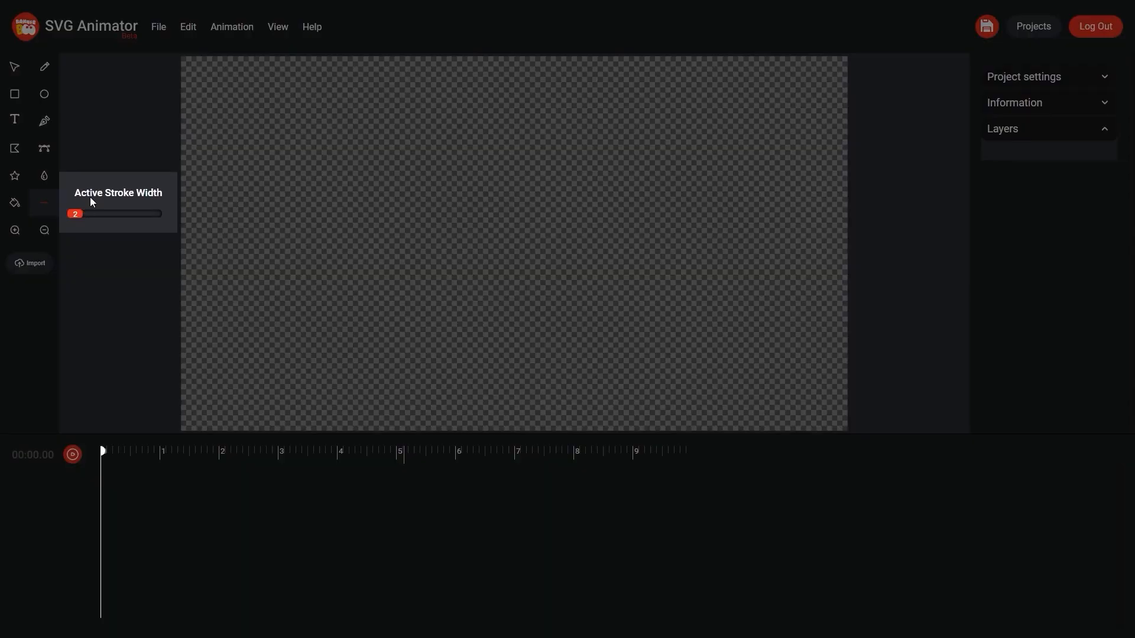
left_click(112, 156)
left_click(44, 179)
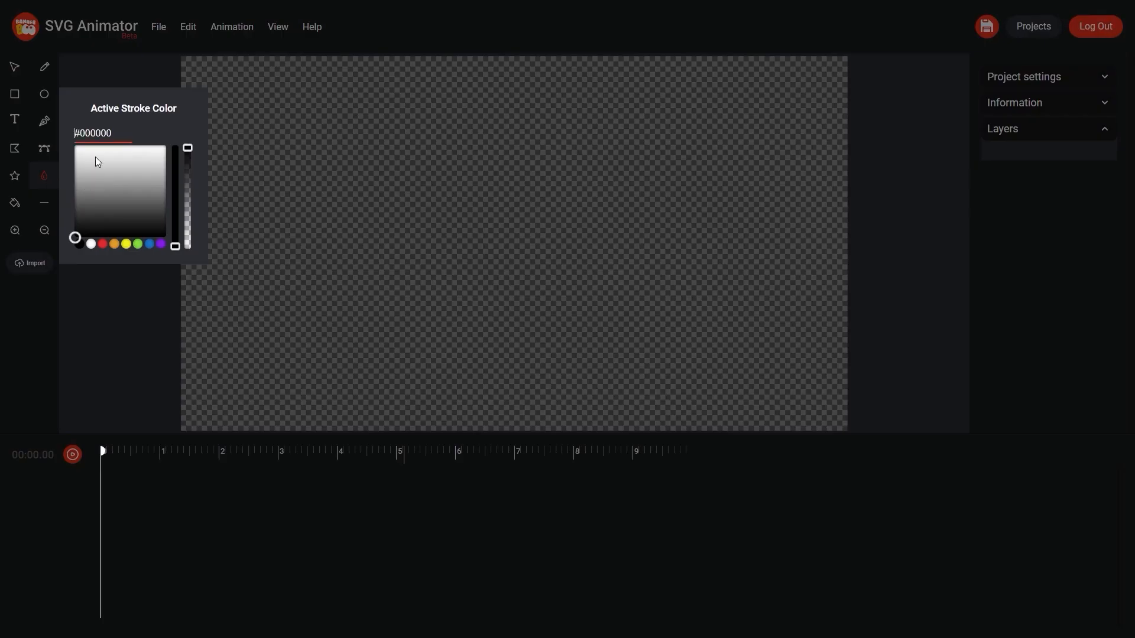
left_click(239, 167)
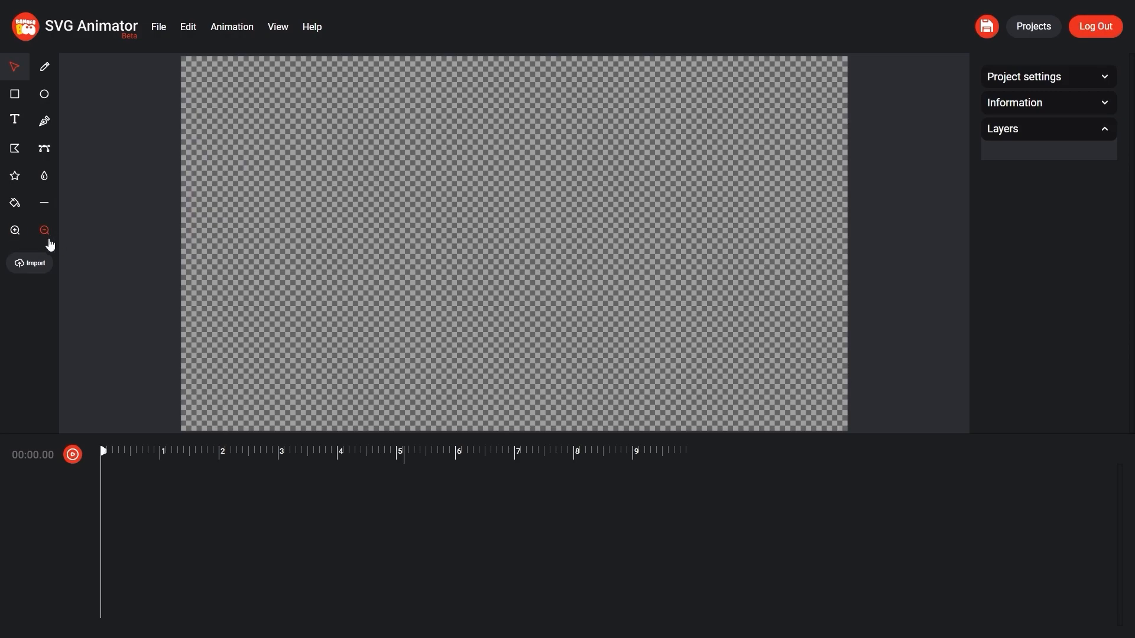
left_click(16, 236)
left_click(341, 235)
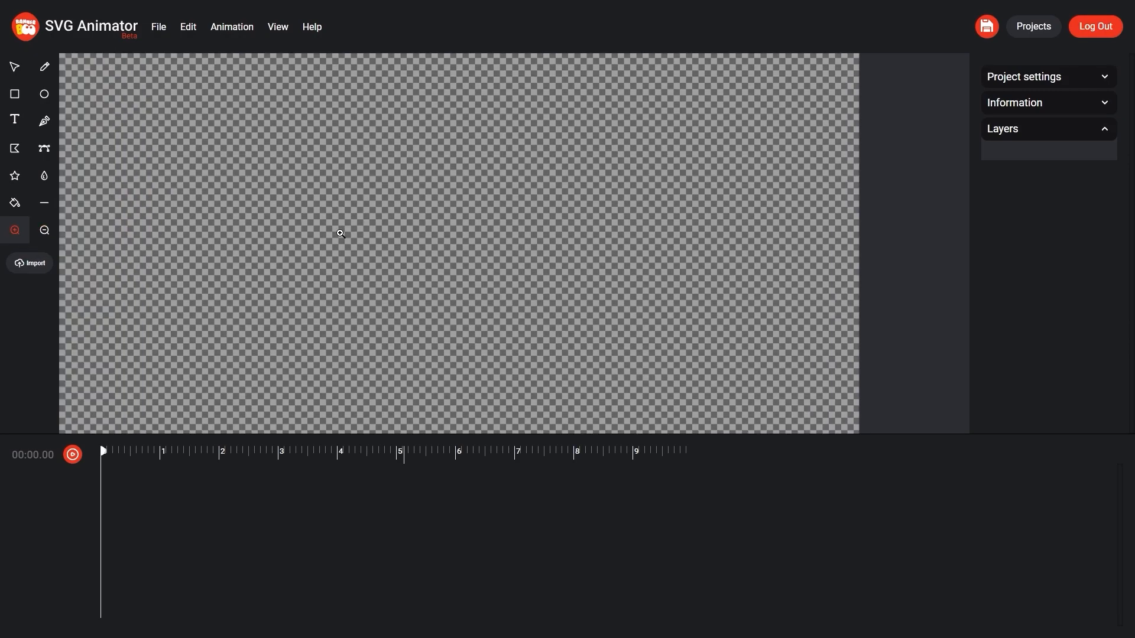
left_click(338, 236)
left_click(44, 229)
left_click(278, 230)
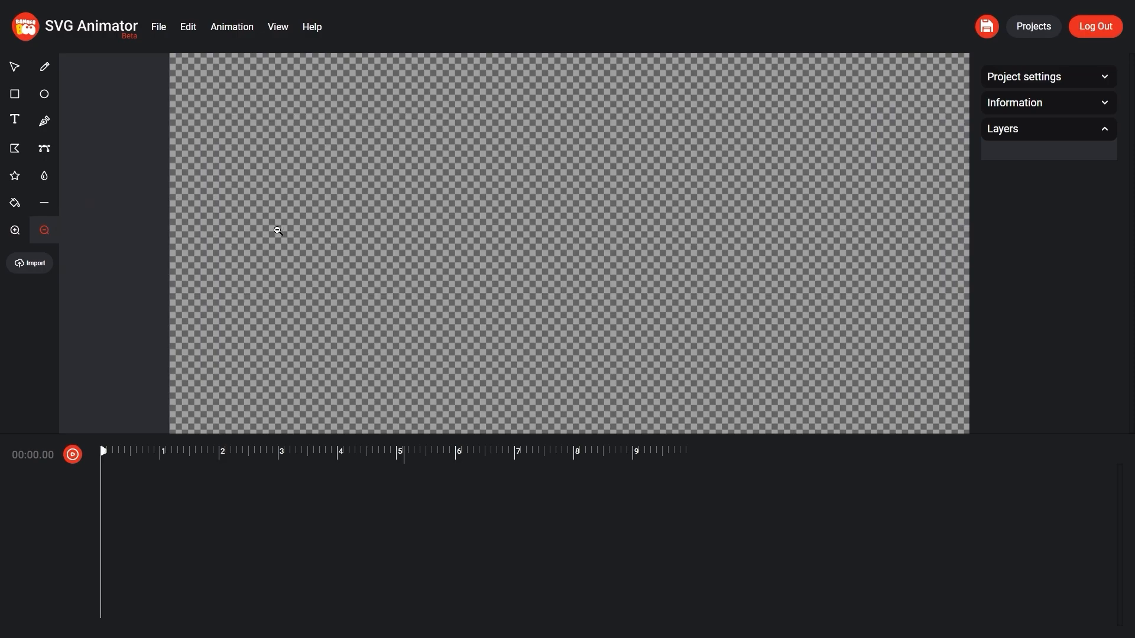
left_click(278, 231)
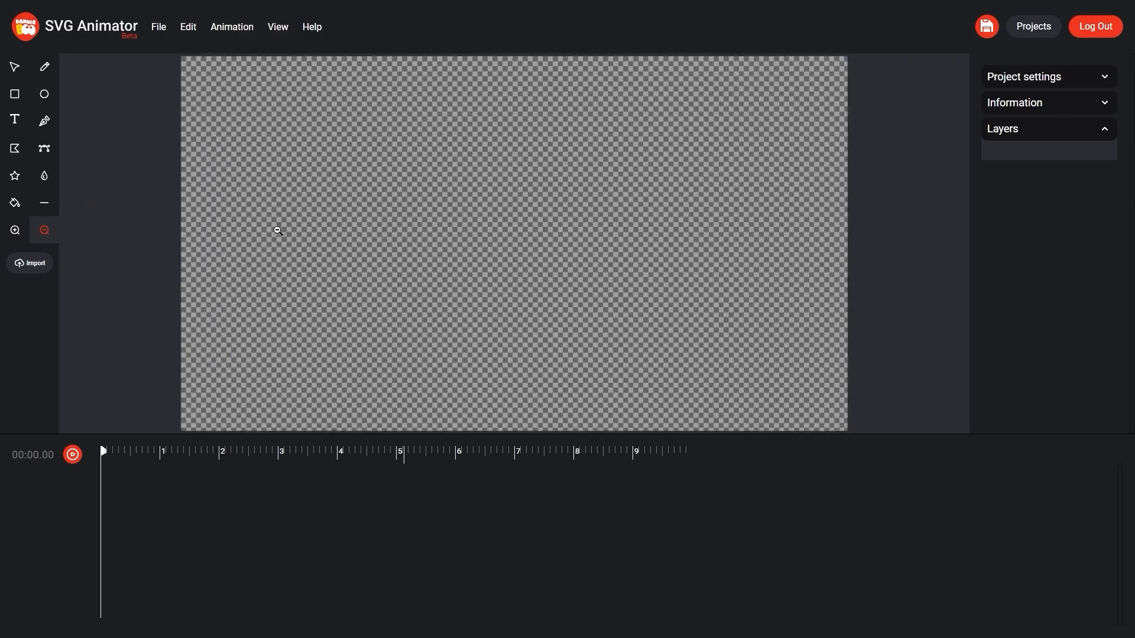
left_click(14, 67)
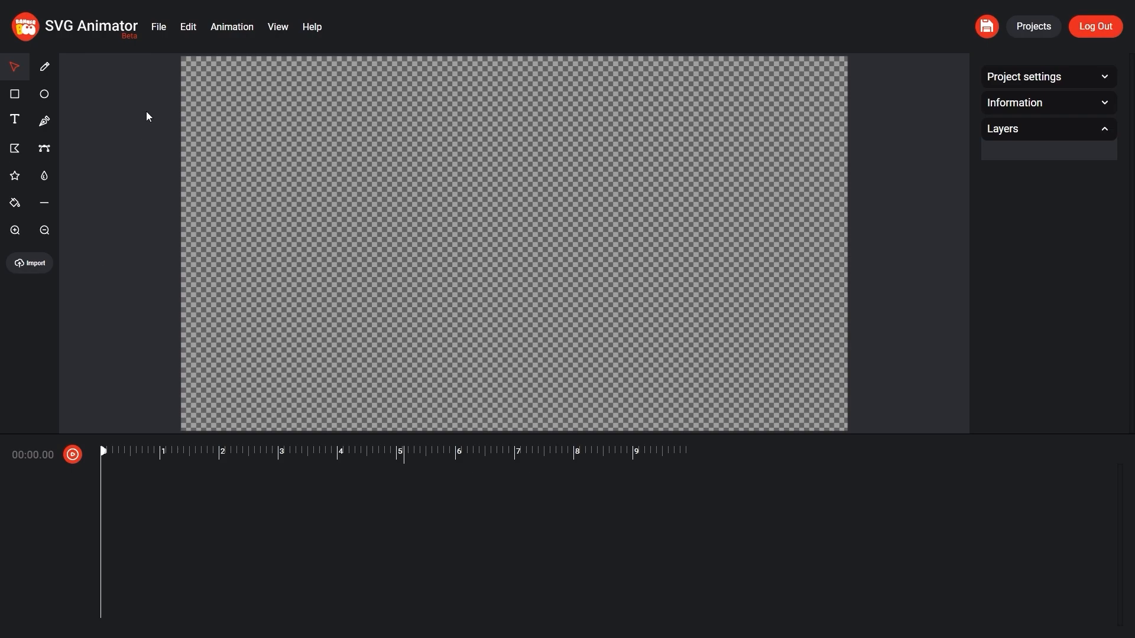
left_click(160, 27)
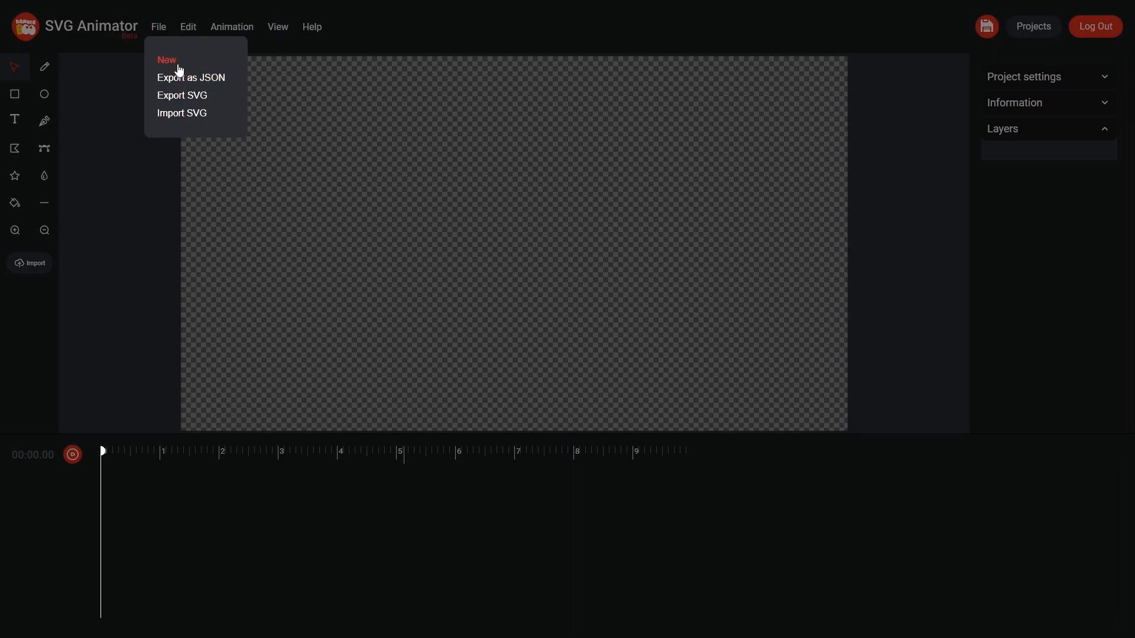
left_click(94, 111)
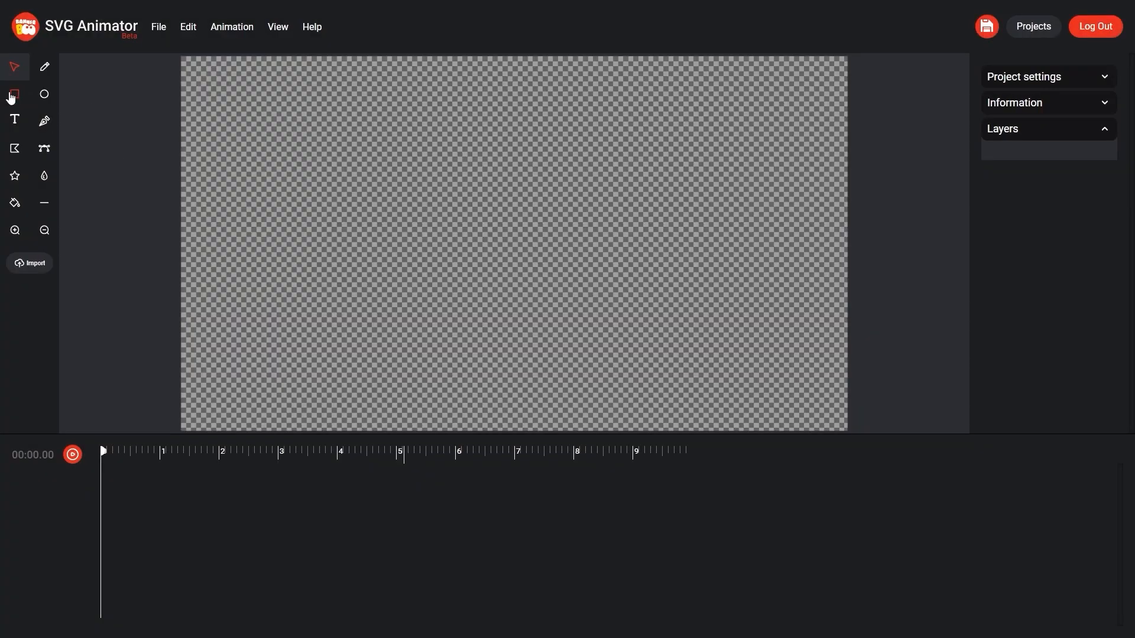
- Draw a rectangle about 390 wide and 365 high in the left part of the canvas
left_click(15, 94)
left_click_drag(213, 117, 415, 305)
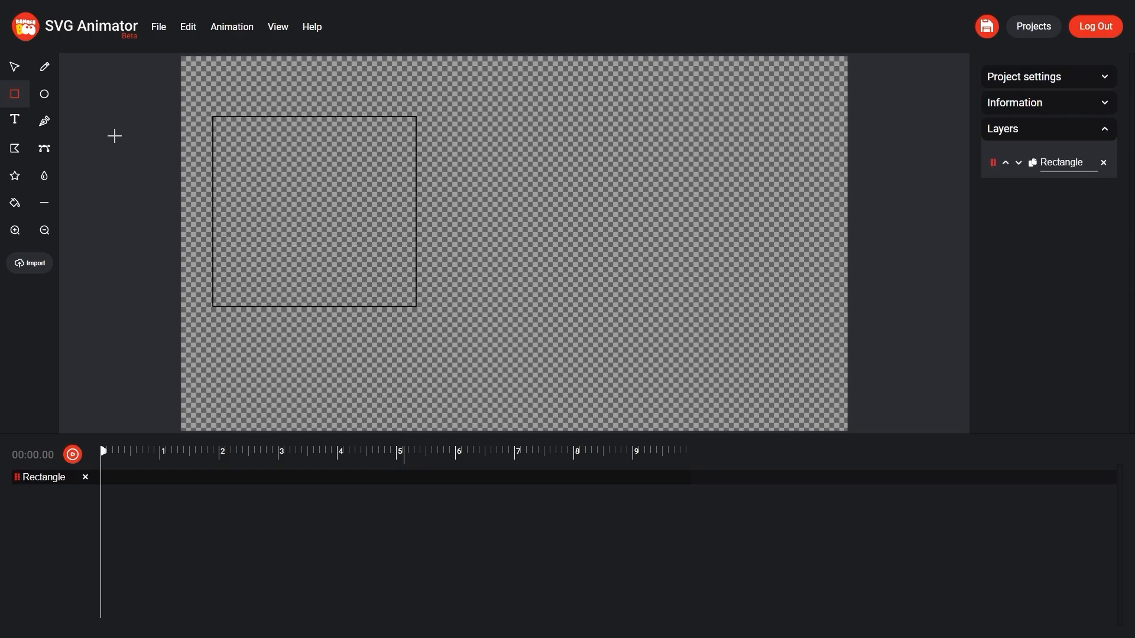
left_click(15, 67)
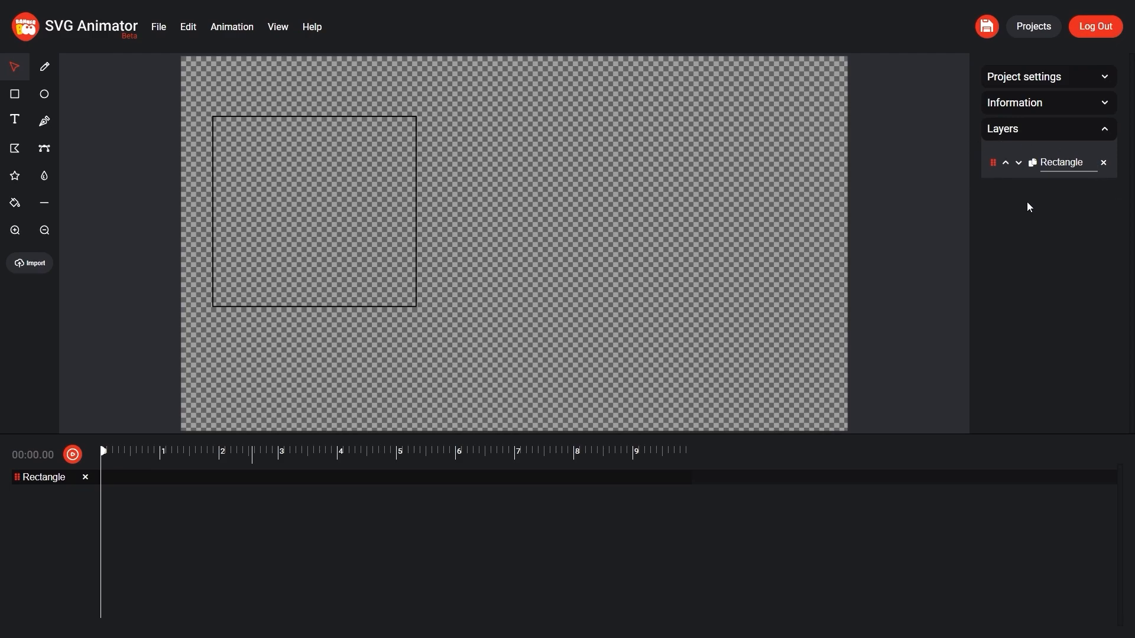
- Name the project New and set its background color to the red swatch at zero opacity
left_click(1102, 80)
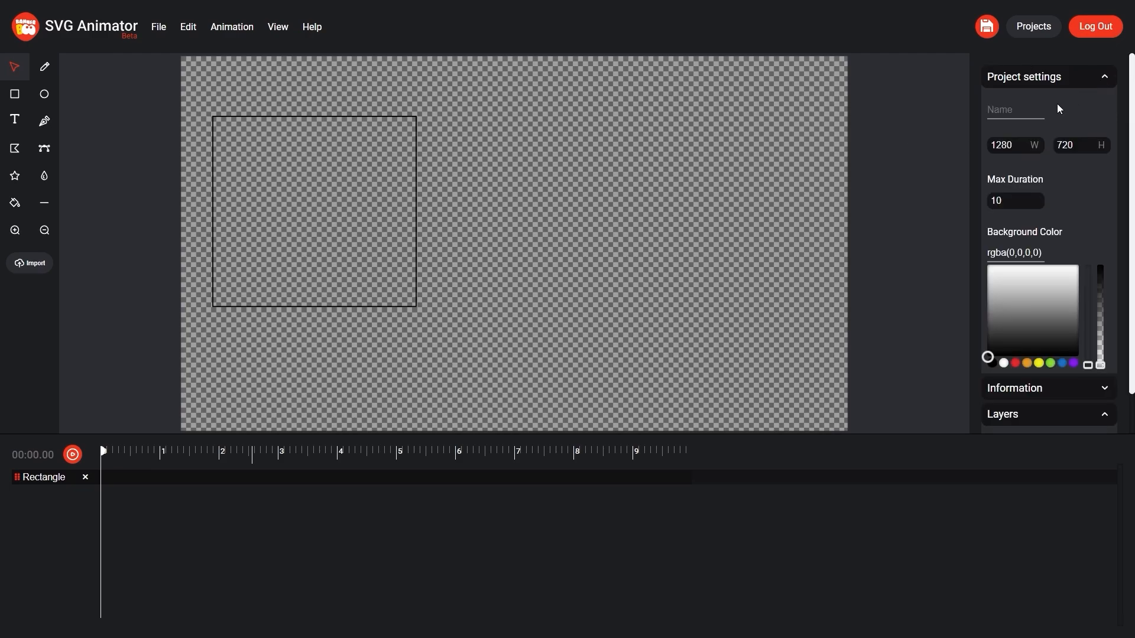
left_click(1030, 110)
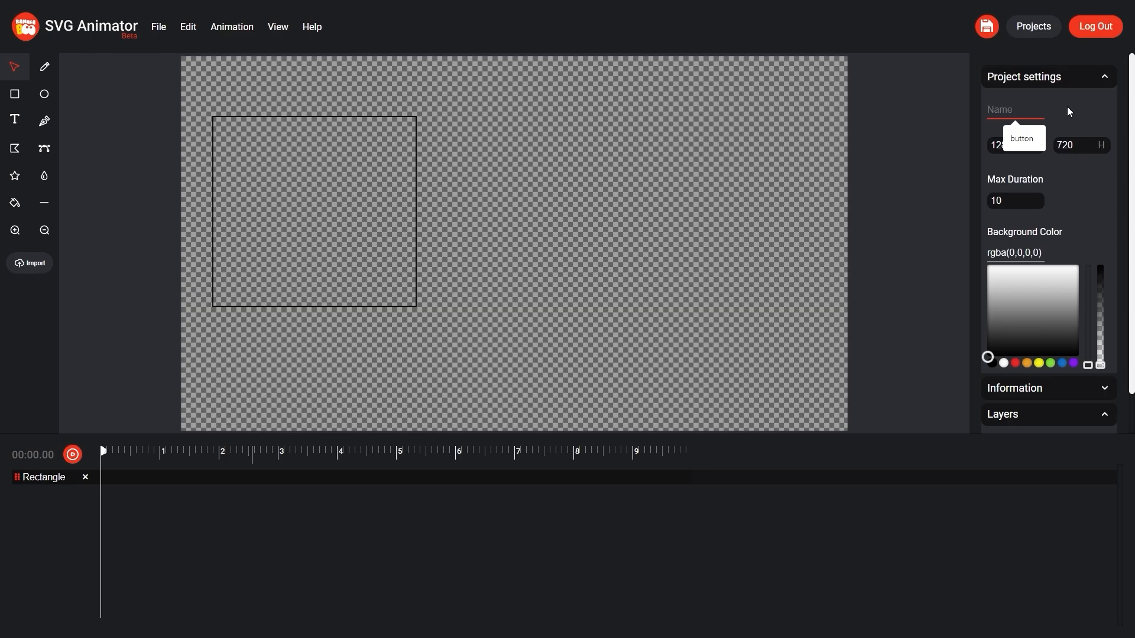
type("New")
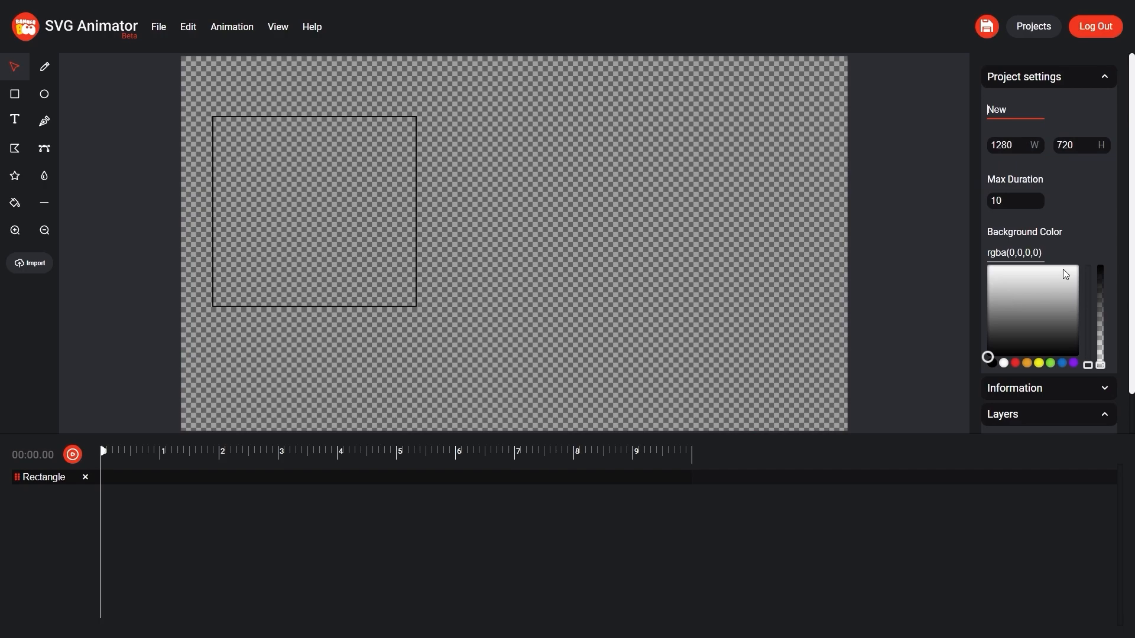
left_click(1015, 363)
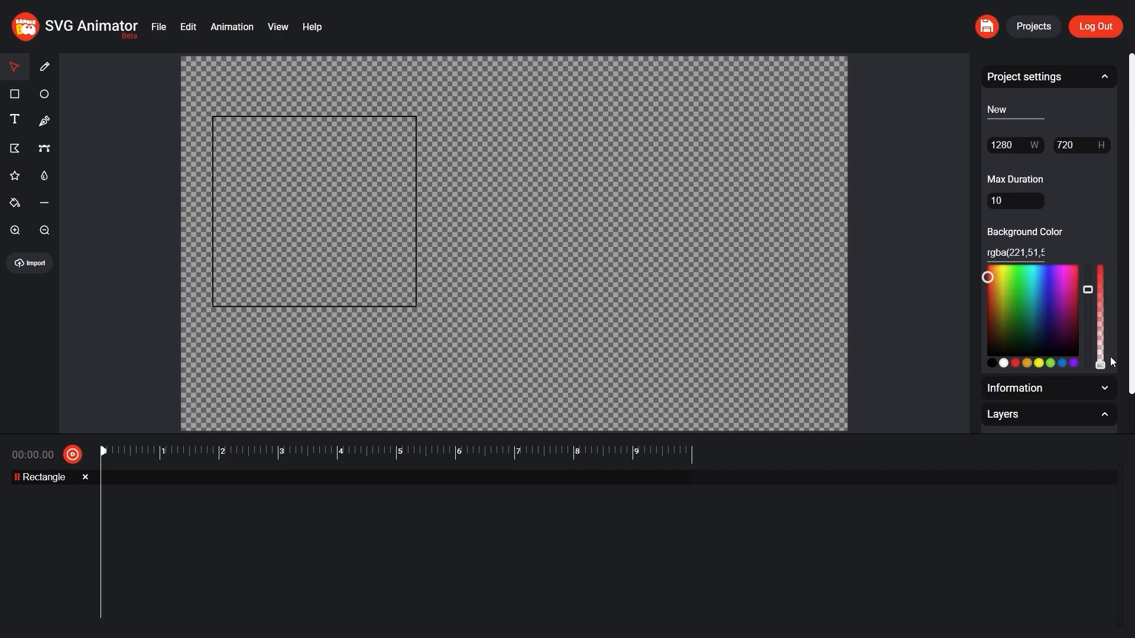
mouse_move(1099, 364)
left_mouse_down()
mouse_move(1100, 262)
mouse_move(1099, 364)
left_mouse_up()
left_click(1104, 76)
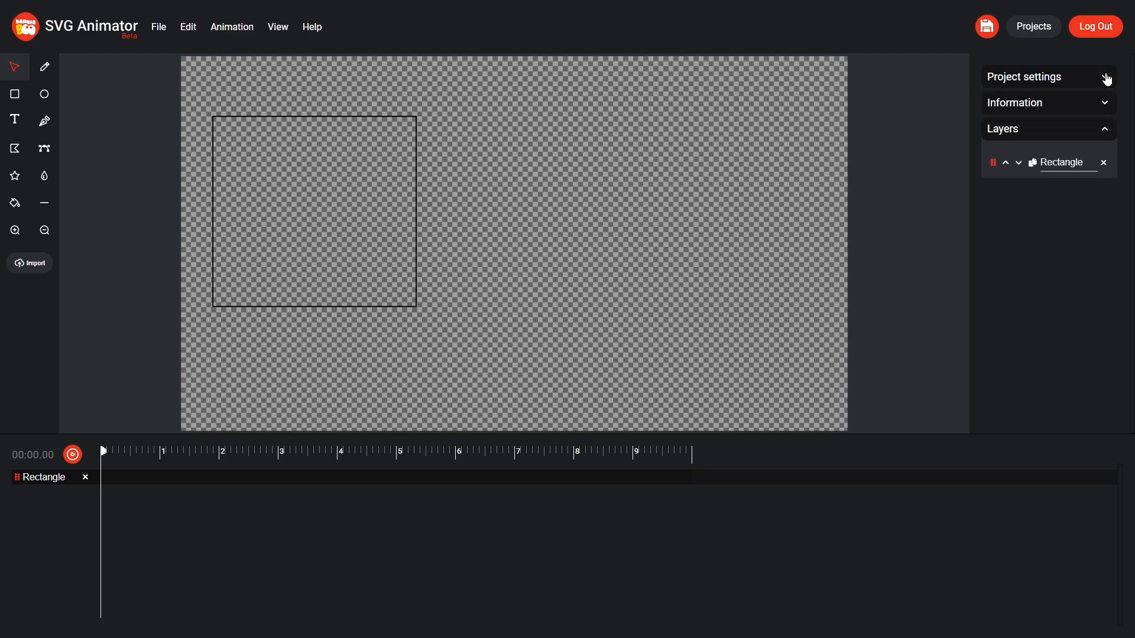
- View the project information on layers, total duration and pointer position
left_click(1105, 107)
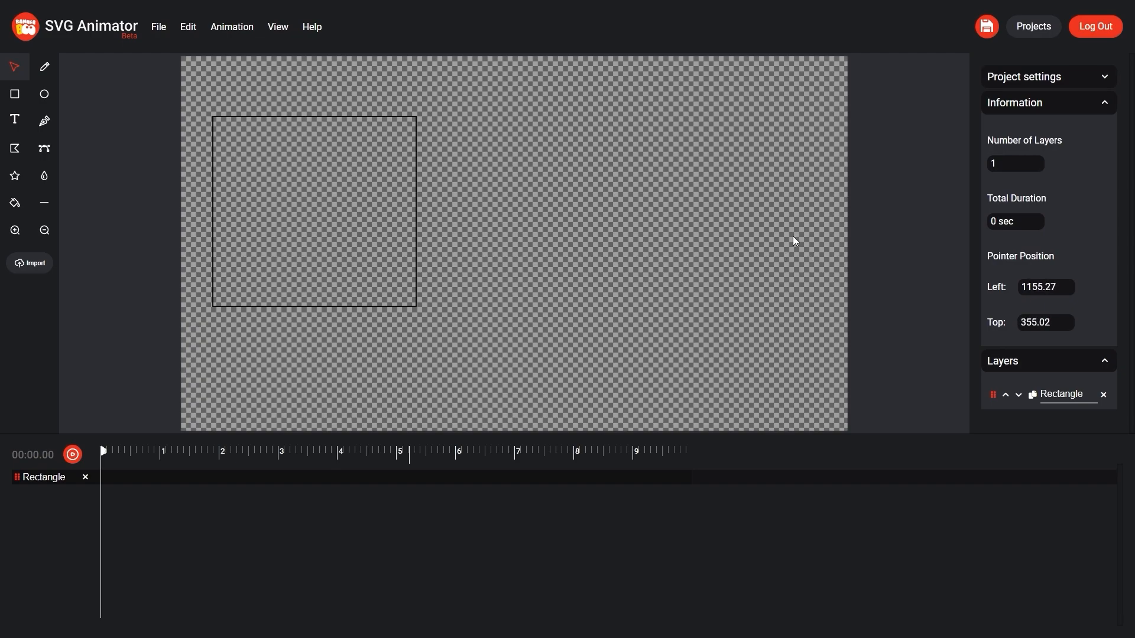
left_click(1104, 110)
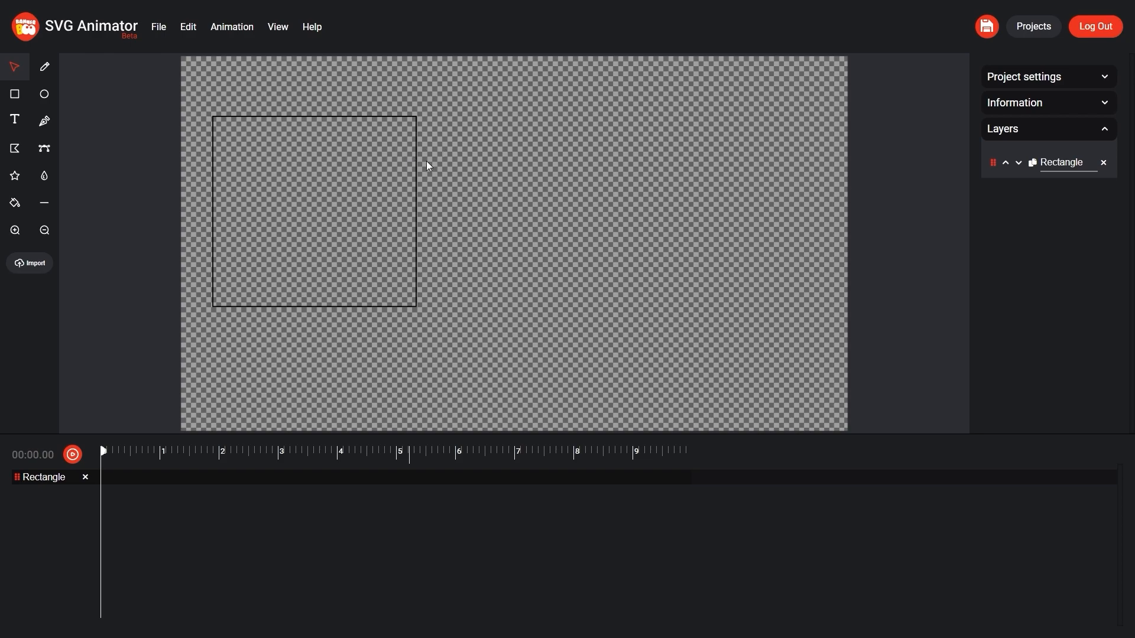
- Select the rectangle layer and collapse its Transform, Stroke, Fill, Opacity and Dimensions properties
left_click(996, 169)
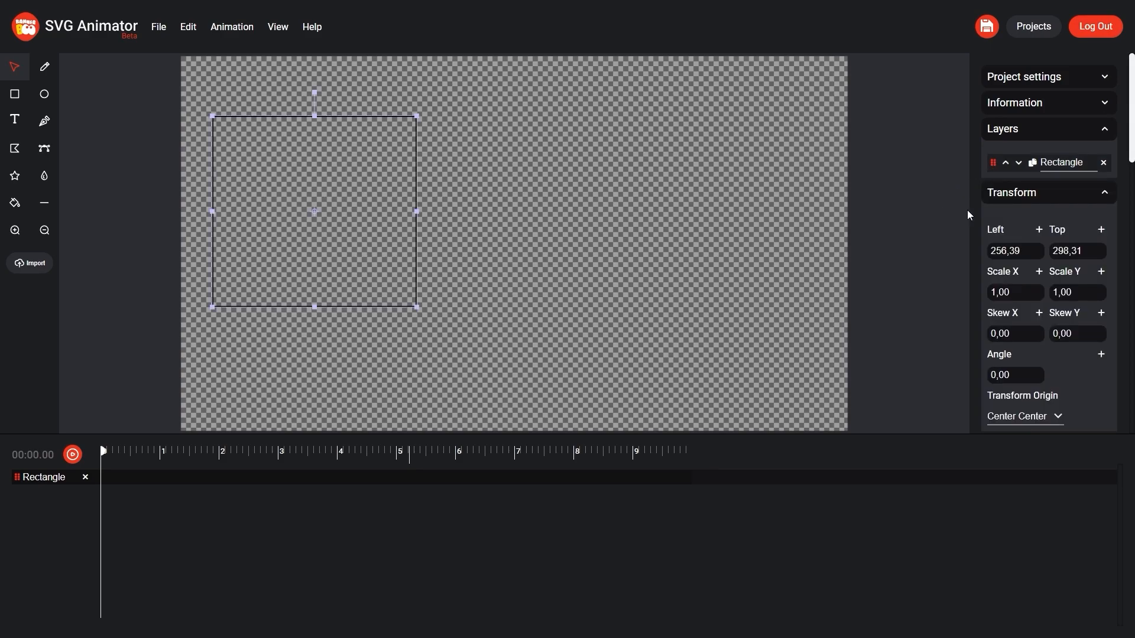
left_click(1104, 195)
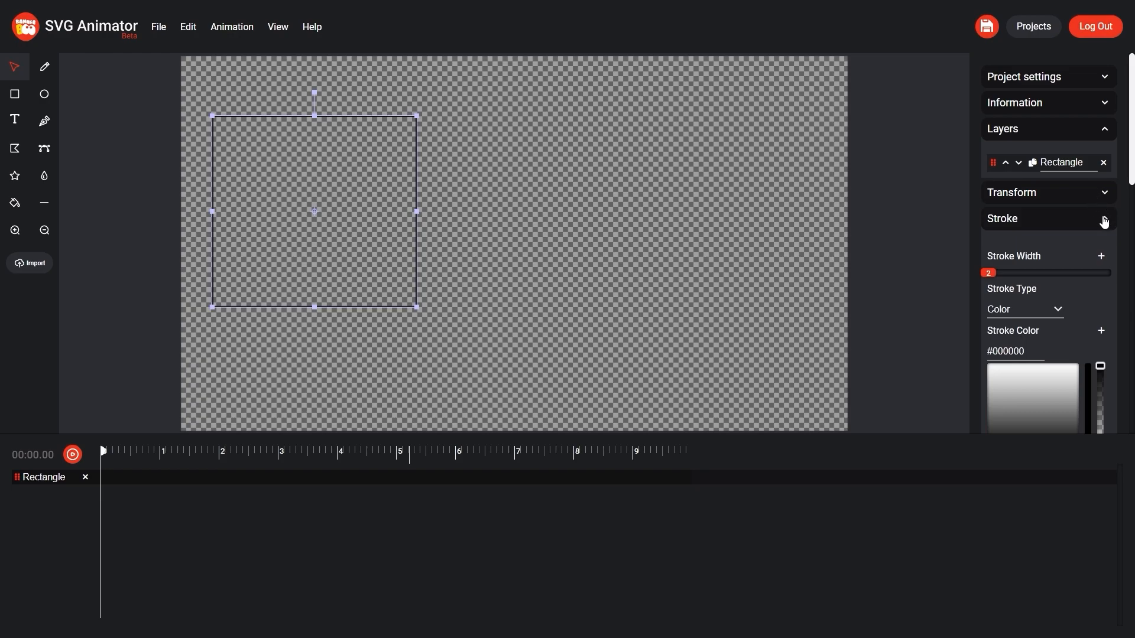
left_click(1104, 218)
left_click(1104, 249)
left_click(1104, 270)
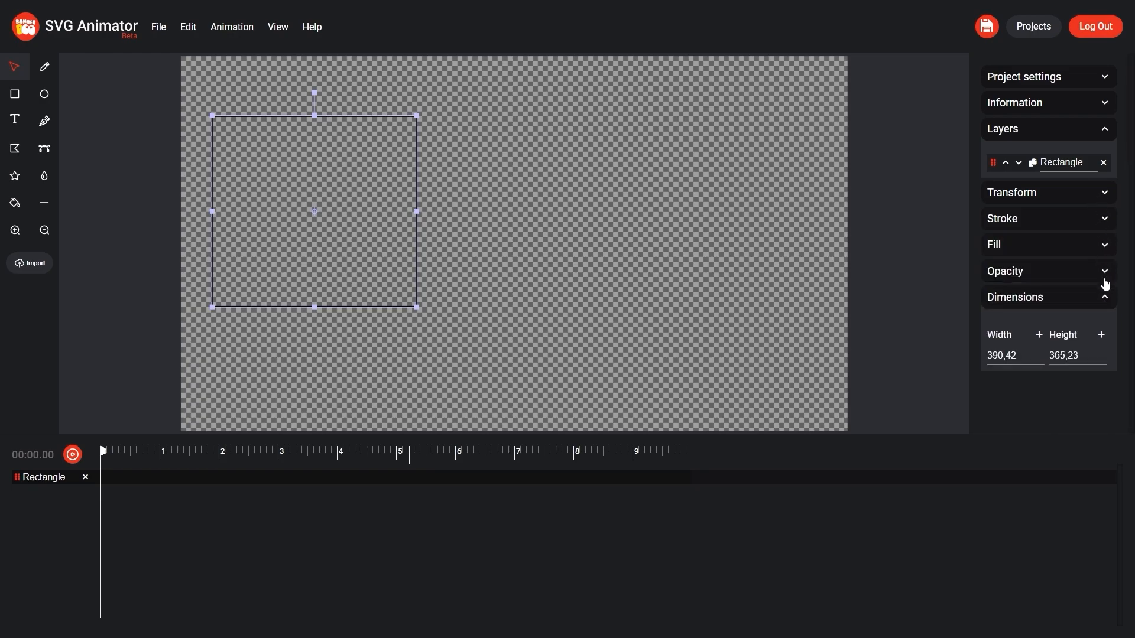
left_click(1104, 298)
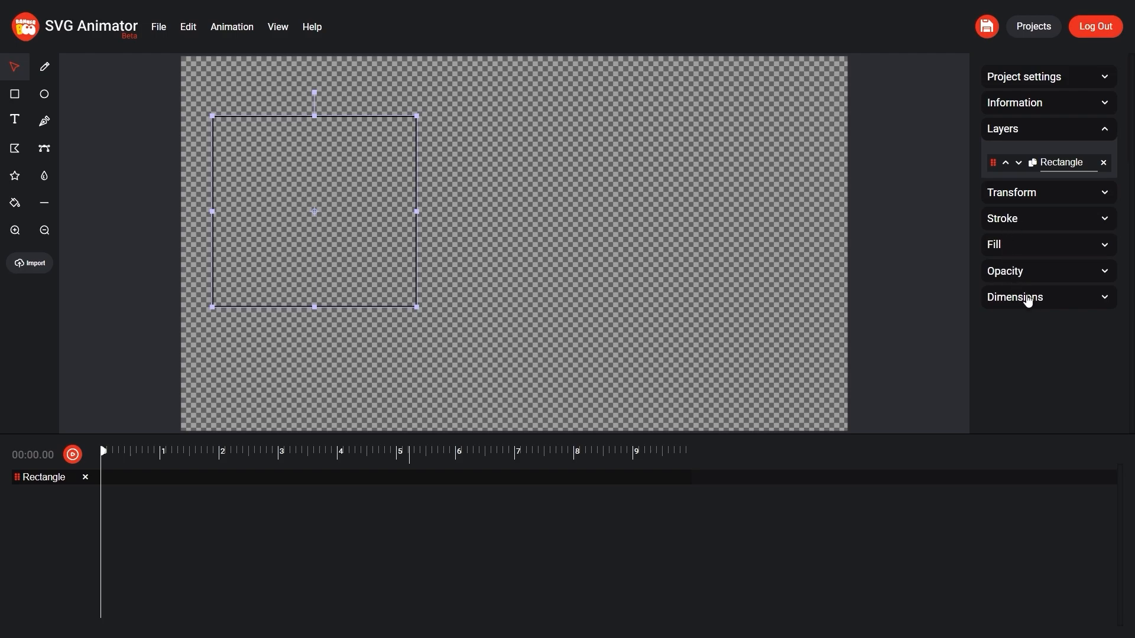
- Animate the rectangle's Left position from a keyframe at 0 seconds to about 899 at 3 seconds by moving it across the canvas
left_click(1106, 194)
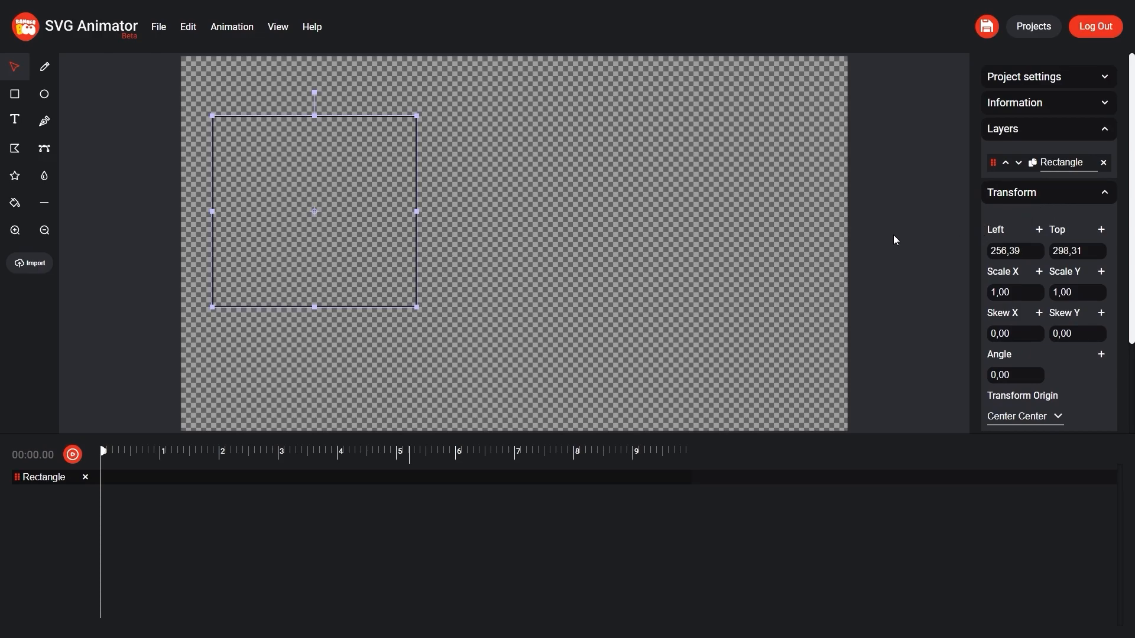
left_click(1040, 232)
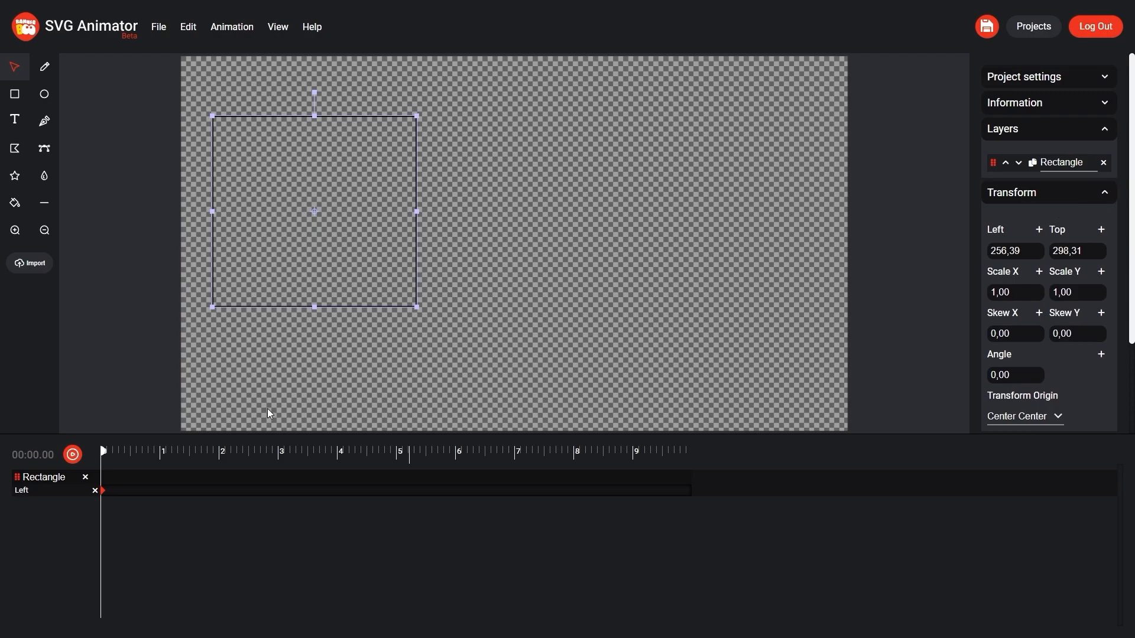
left_click_drag(103, 451, 278, 451)
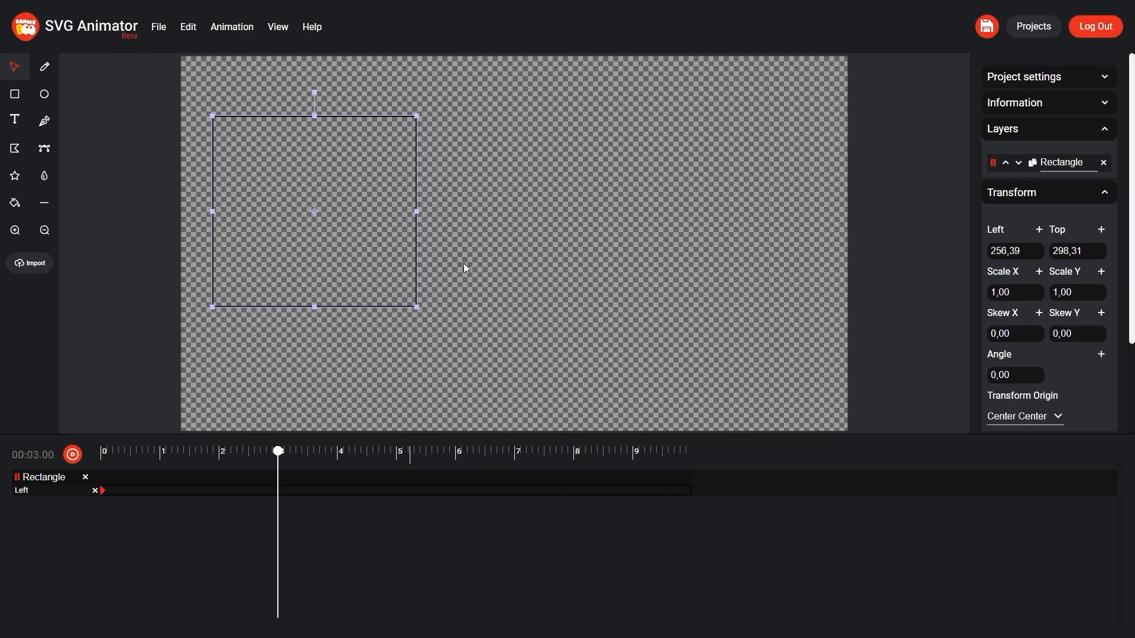
left_click_drag(417, 261, 751, 258)
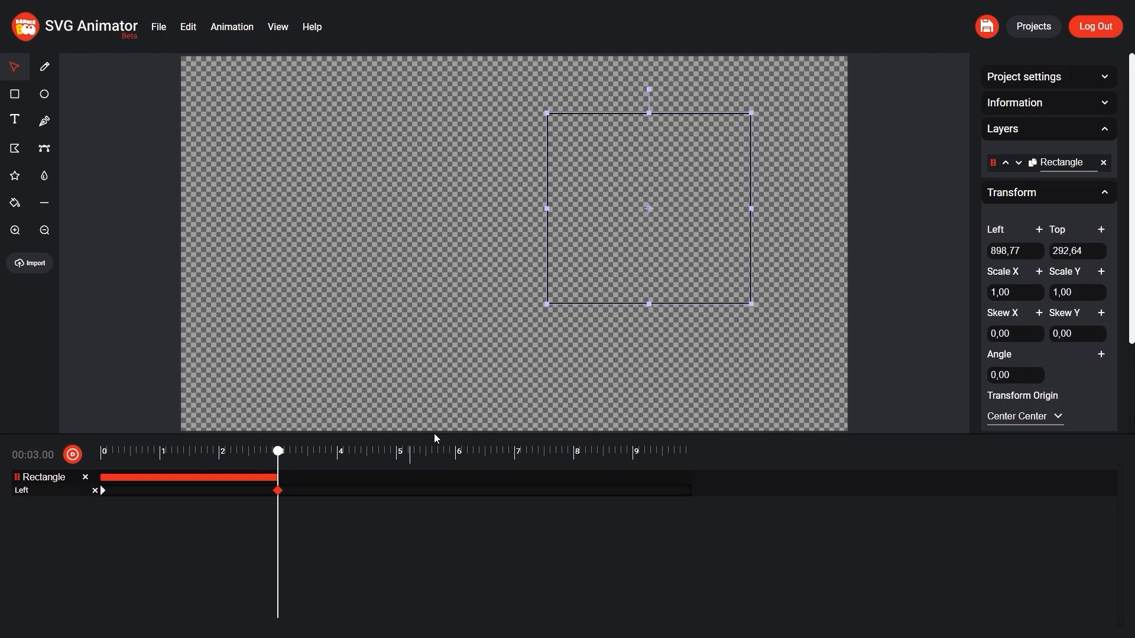
- Set the rectangle's Left keyframe at 3 seconds to a value of 898 with Quadratic In Out easing
left_click_drag(279, 452, 277, 477)
left_click(278, 491)
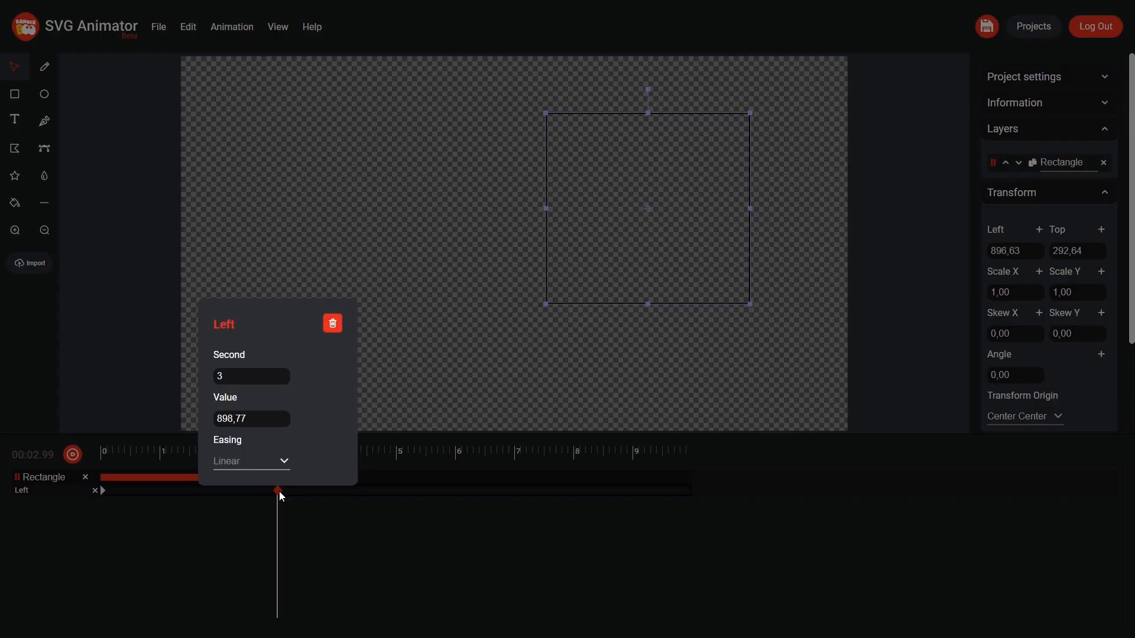
left_click_drag(262, 419, 232, 424)
key("BackSpace")
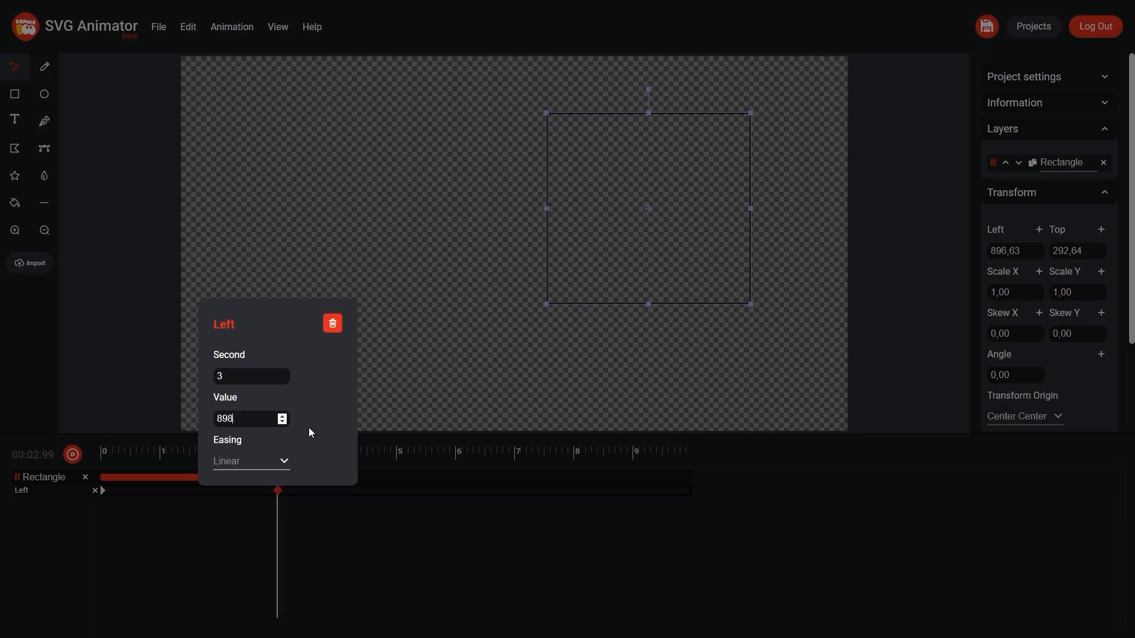
left_click(283, 463)
scroll(269, 360, "down", 1)
scroll(266, 293, "up", 1)
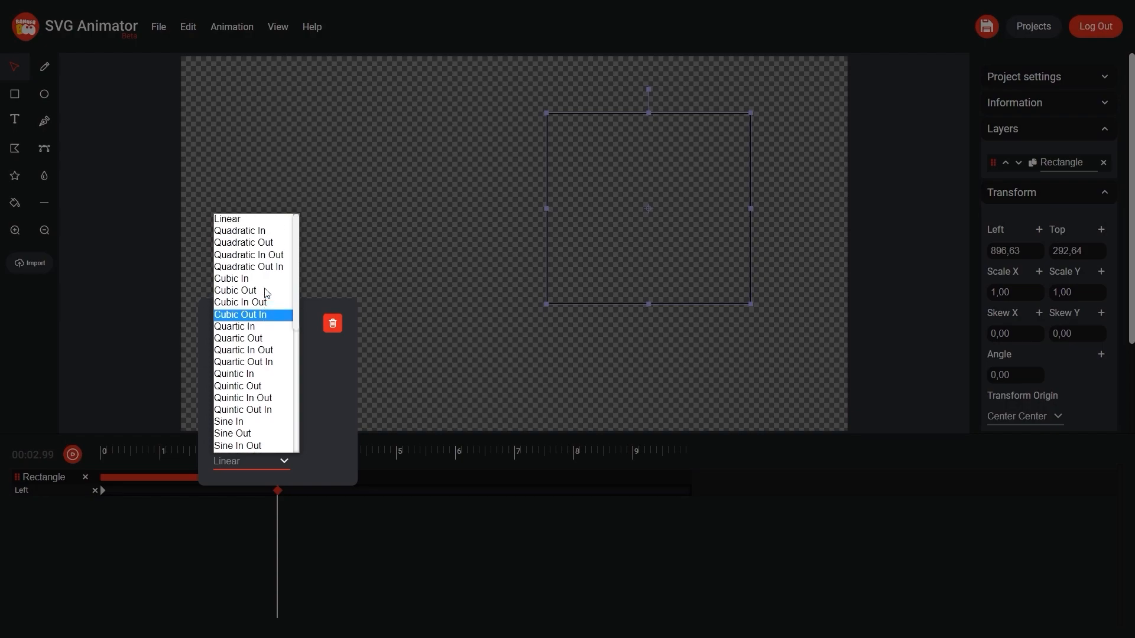
left_click(250, 258)
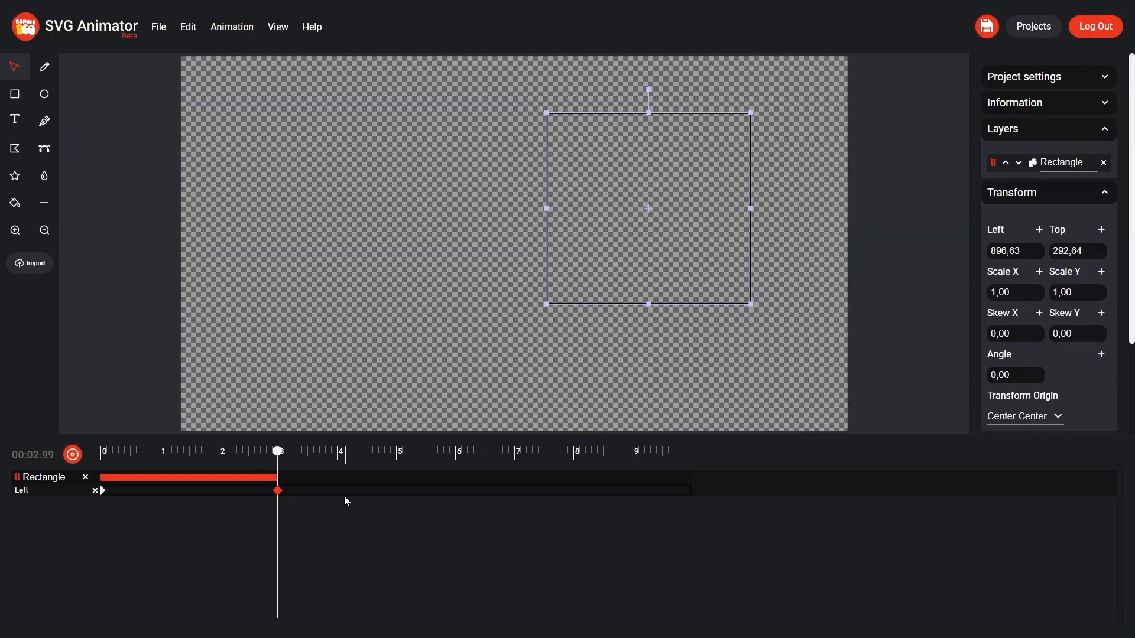
- Paste a copy of the first Left keyframe at 6 seconds, with value 256 and Quadratic In Out easing
left_click_drag(273, 466, 441, 466)
left_click(102, 491)
key("ctrl+v")
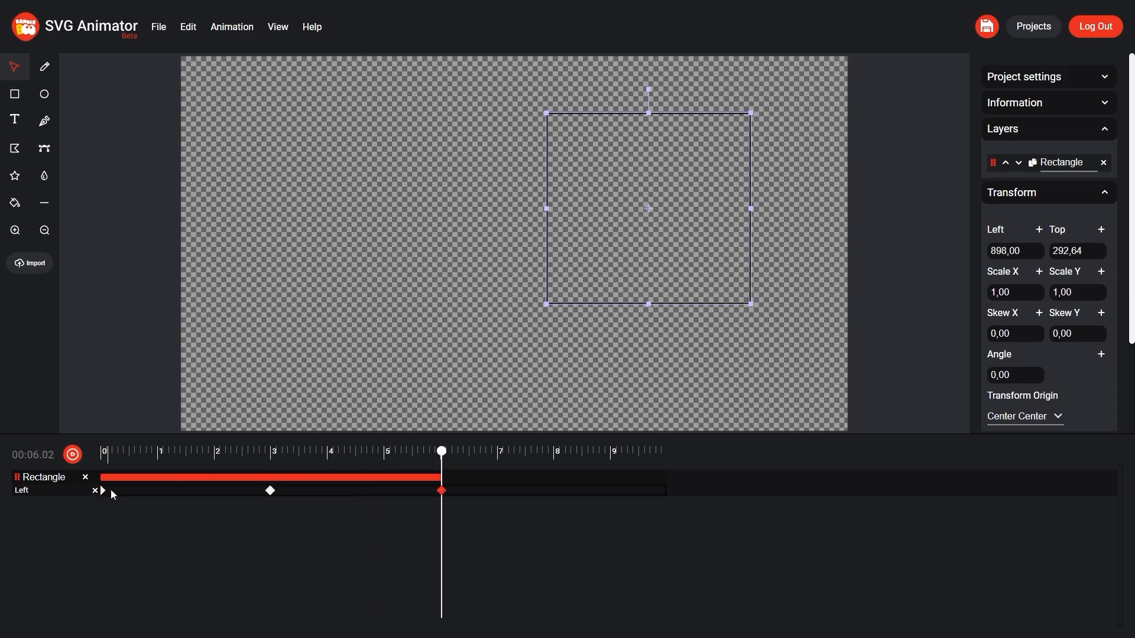
double_click(442, 492)
left_click_drag(398, 421, 466, 426)
key("BackSpace")
left_click_drag(386, 376, 406, 374)
key("BackSpace")
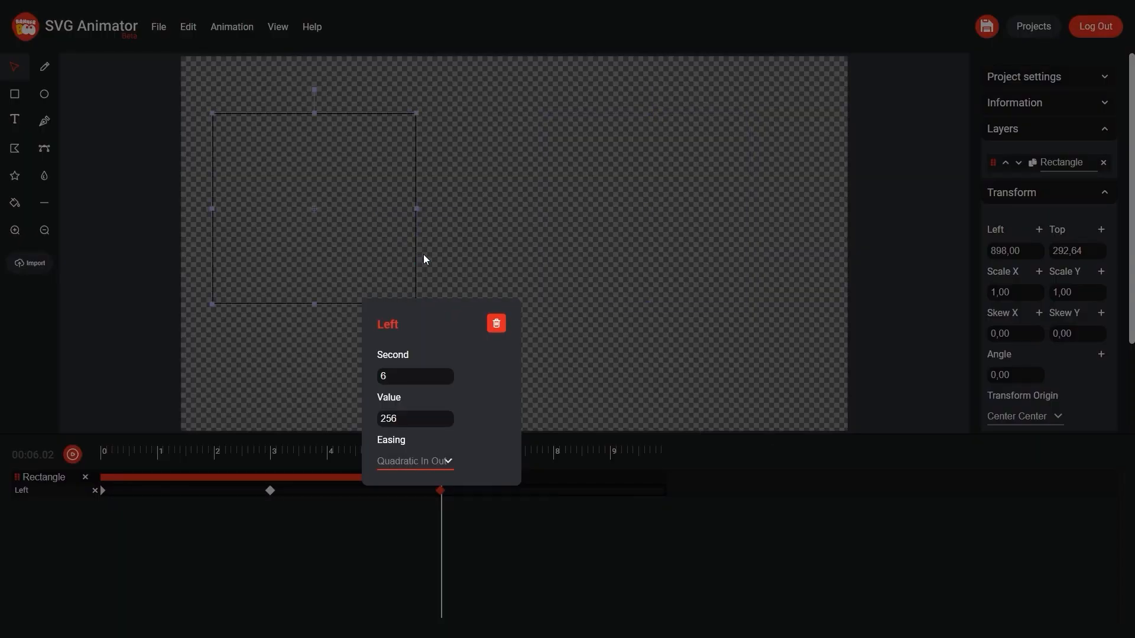
left_click(549, 393)
- Set the Left keyframe at 0 seconds to 256 and play the animation
double_click(102, 490)
left_click_drag(106, 419, 37, 419)
type("256")
left_click(217, 404)
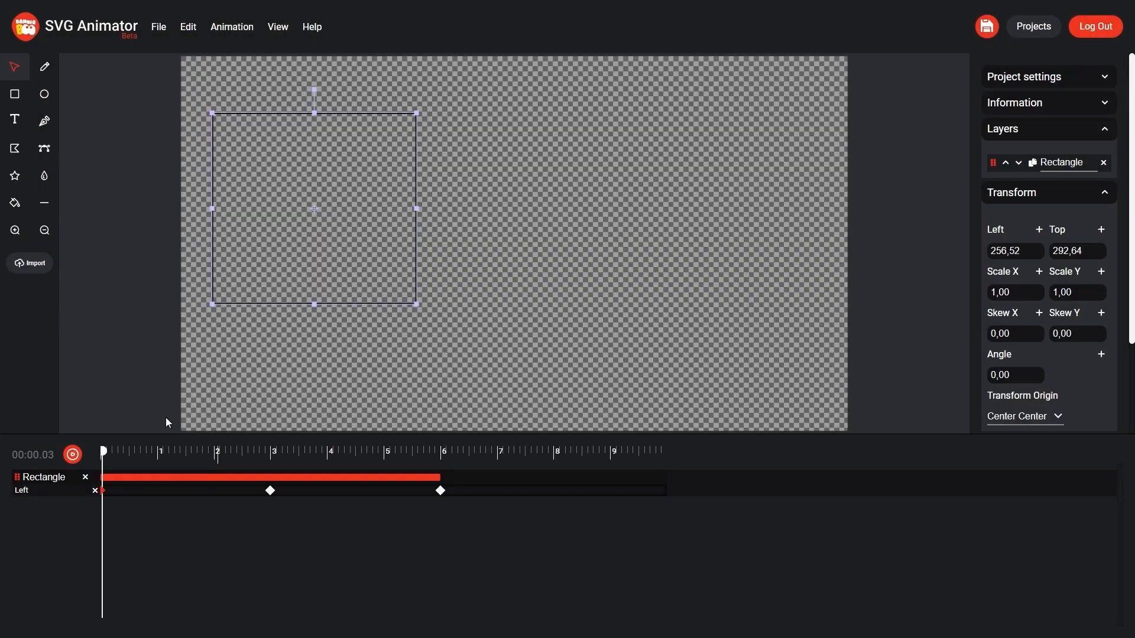
left_click(73, 454)
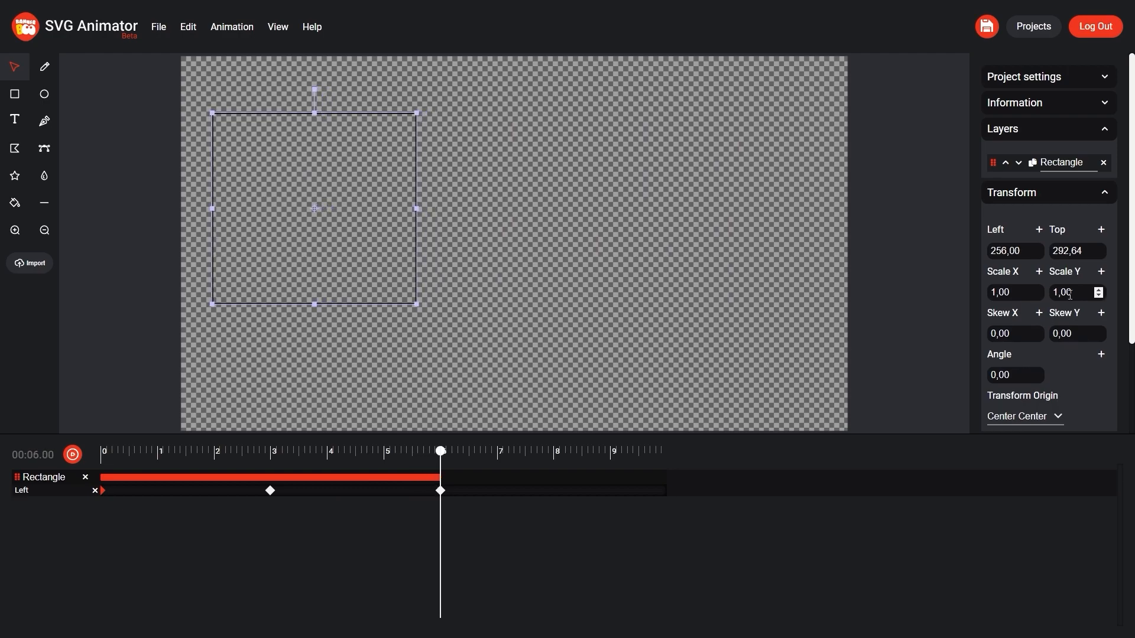
- Collapse the Transform properties and set the rectangle's stroke width to 9
left_click(1103, 193)
left_click(1102, 220)
scroll(1084, 278, "down", 1)
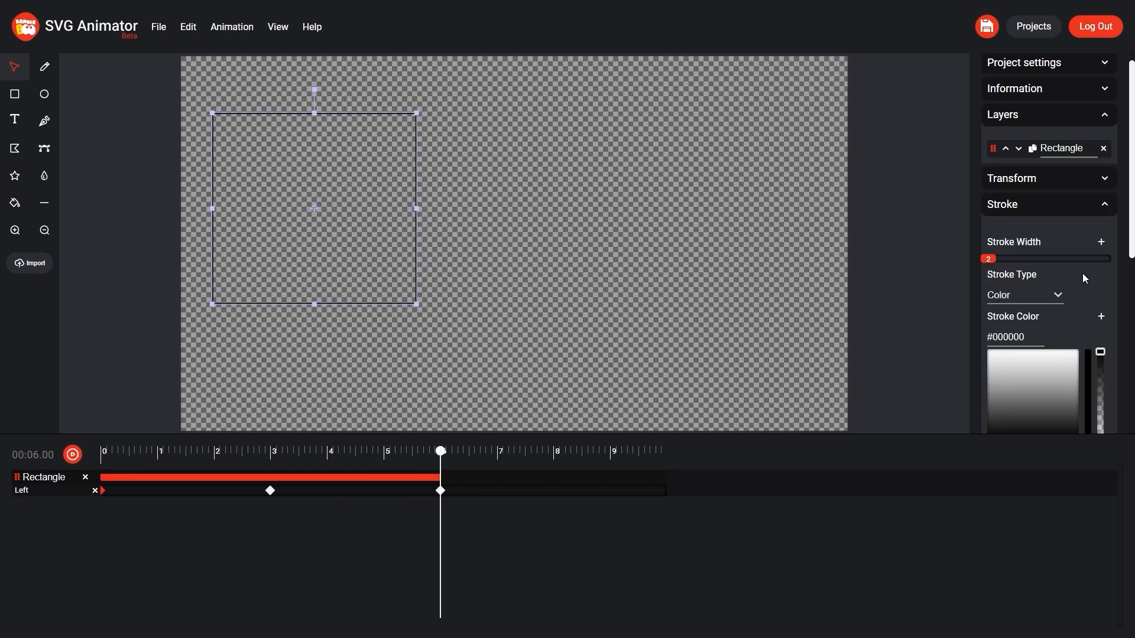
scroll(1084, 278, "down", 2)
mouse_move(988, 155)
left_mouse_down()
mouse_move(1025, 155)
mouse_move(993, 155)
left_mouse_up()
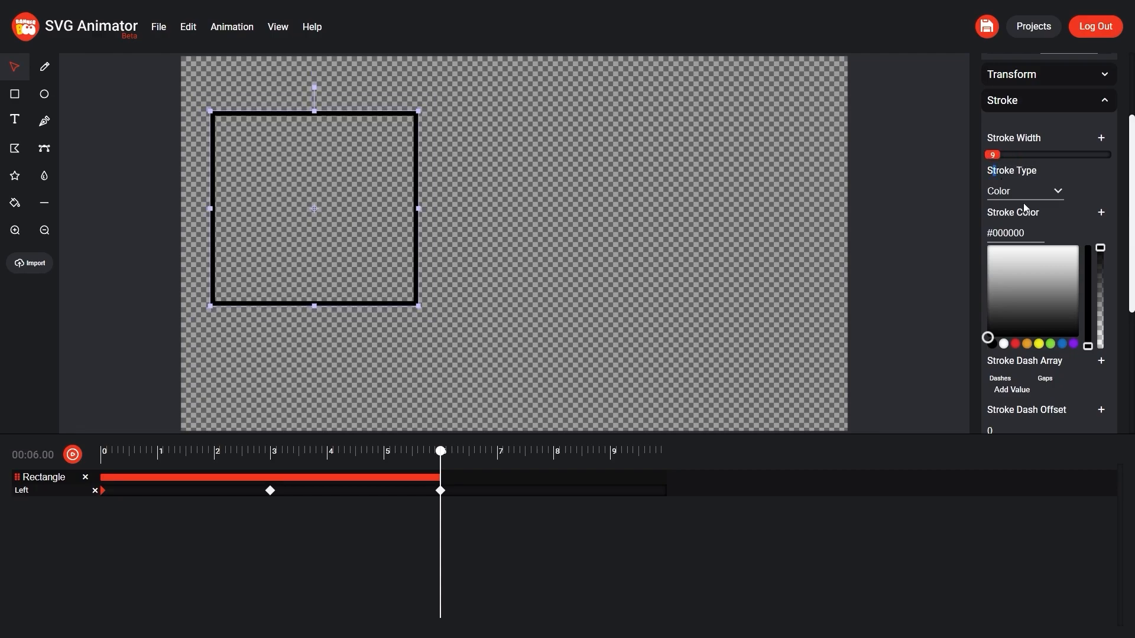
- Fill the rectangle with the red swatch #dd3333 at full color opacity
left_click(1102, 101)
left_click(1103, 240)
left_click(1017, 341)
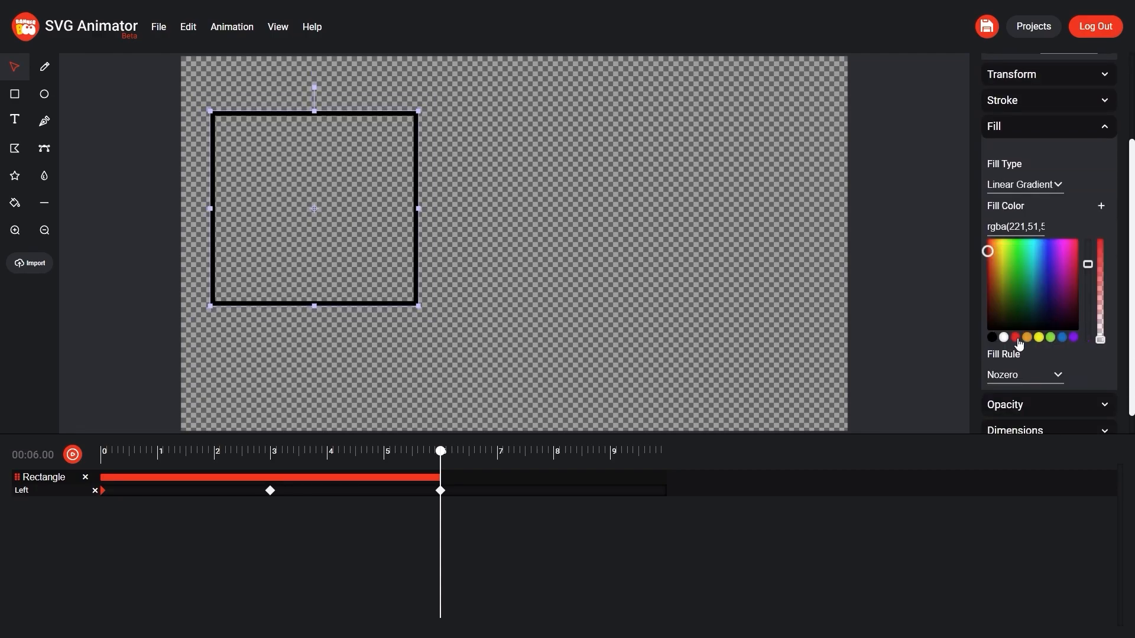
left_click_drag(1100, 340, 1103, 233)
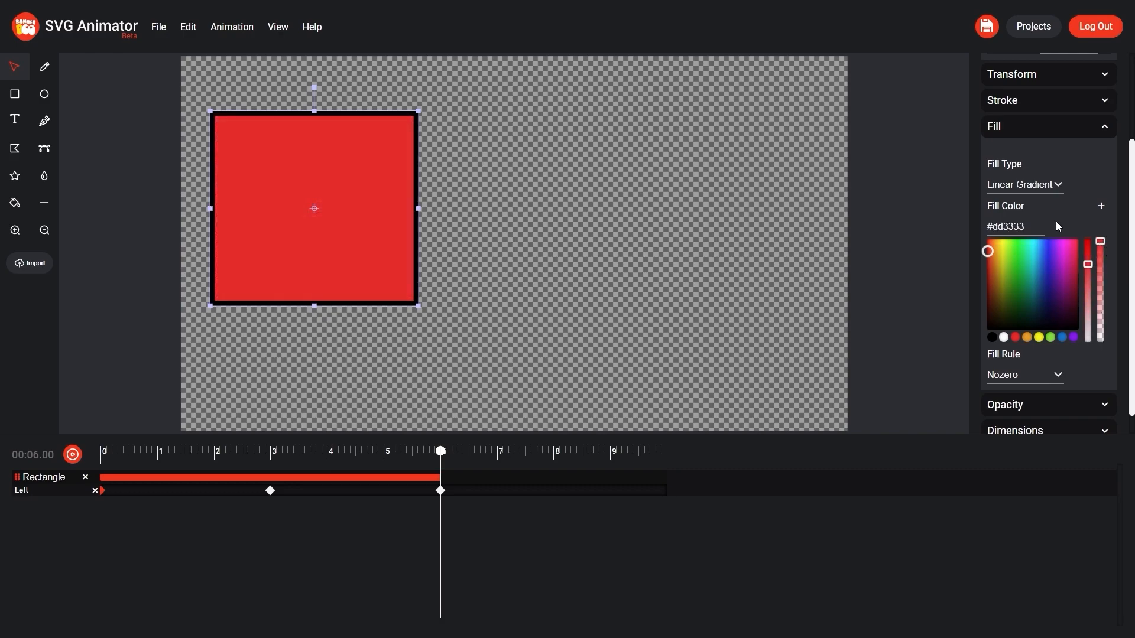
left_click(1091, 127)
- Try a slight opacity change on the rectangle, and set its width to 400 and back to 390
left_click(1103, 272)
mouse_move(1113, 330)
left_mouse_down()
mouse_move(1039, 327)
mouse_move(1104, 330)
left_mouse_up()
left_click(1102, 273)
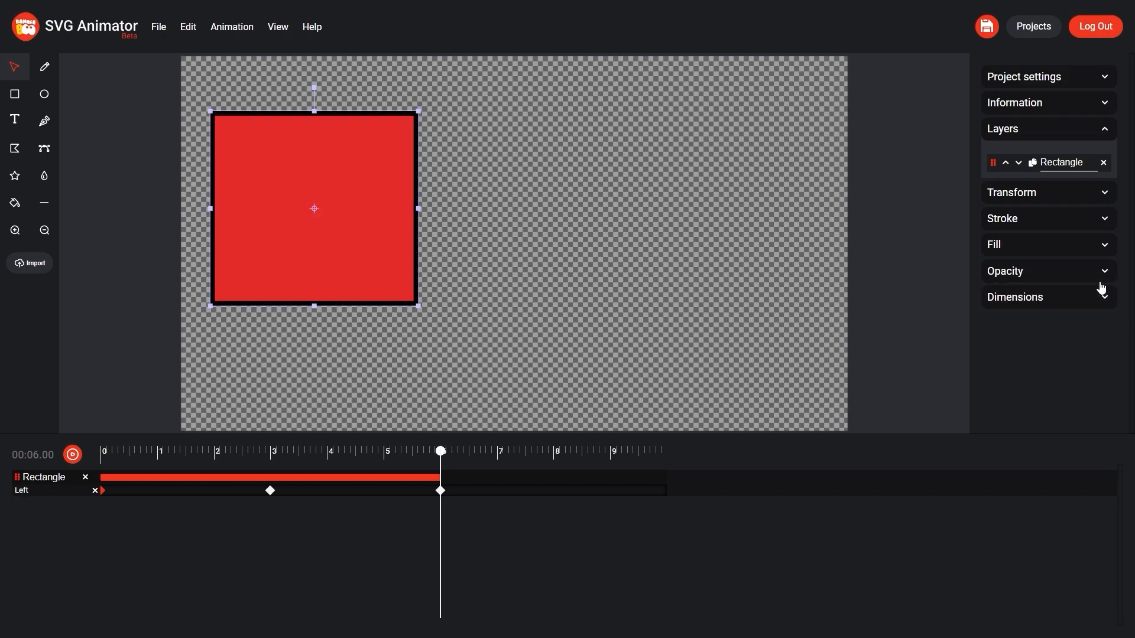
left_click(1102, 295)
left_click_drag(1017, 356, 977, 359)
type("400")
key("Return")
type("390")
key("Return")
left_click(1103, 297)
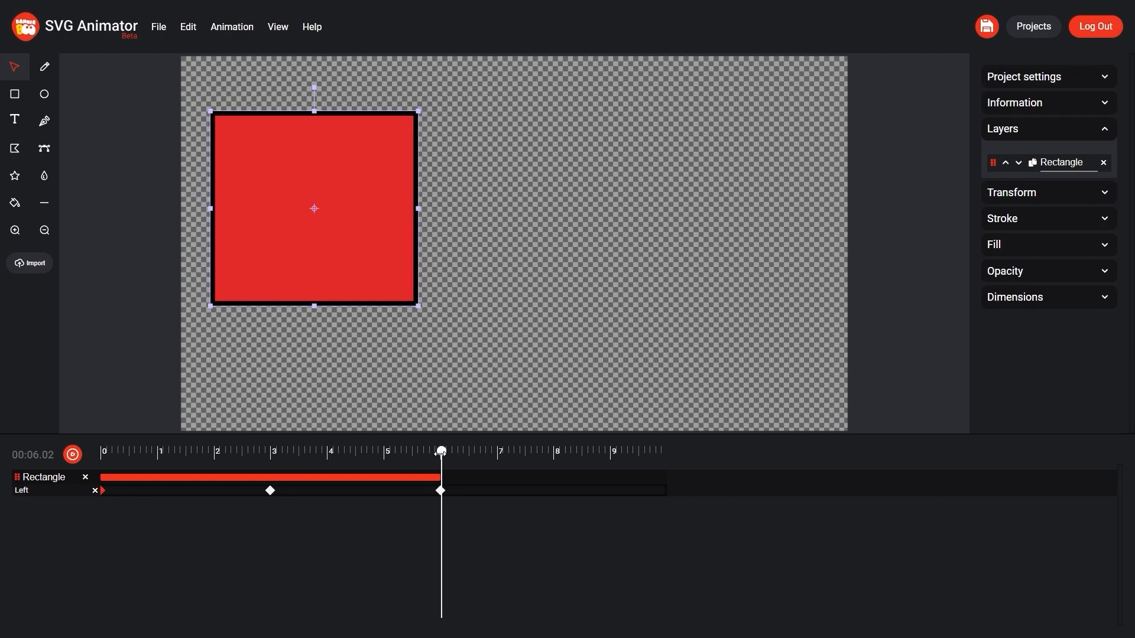
- Return the playhead to 0 seconds and draw a large ellipse overlapping the rectangle's right side
left_click_drag(441, 451, 101, 452)
left_click(45, 95)
left_click_drag(555, 117, 297, 353)
- Group the rectangle and ellipse, accepting the removal of their animations, and move the group to the right on the canvas
left_click(16, 67)
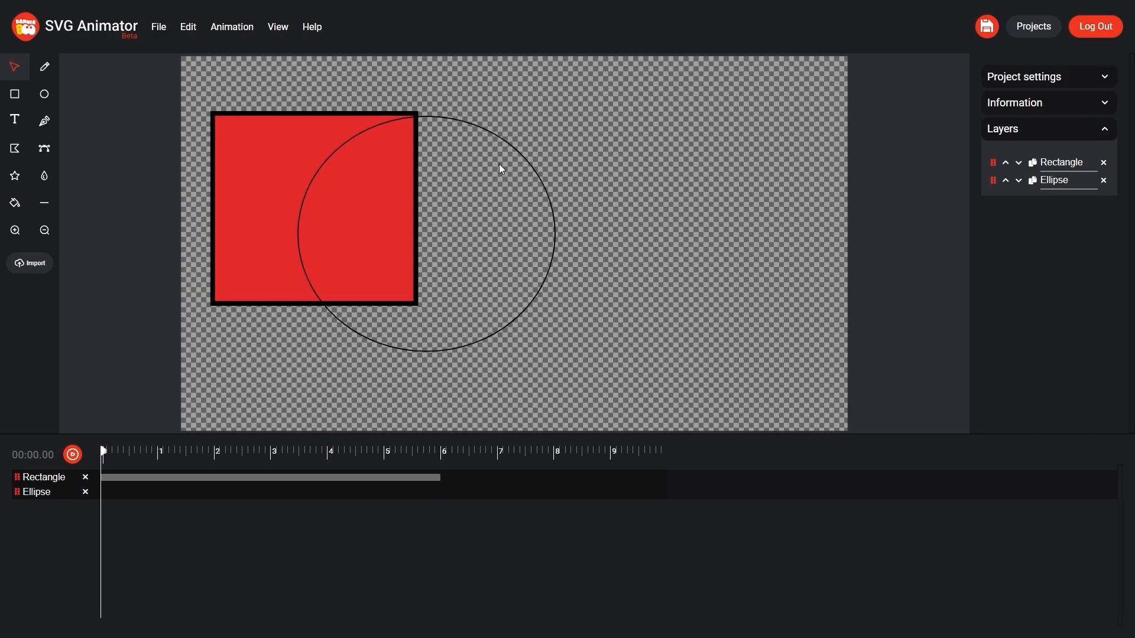
left_click_drag(522, 105, 248, 316)
left_click(189, 32)
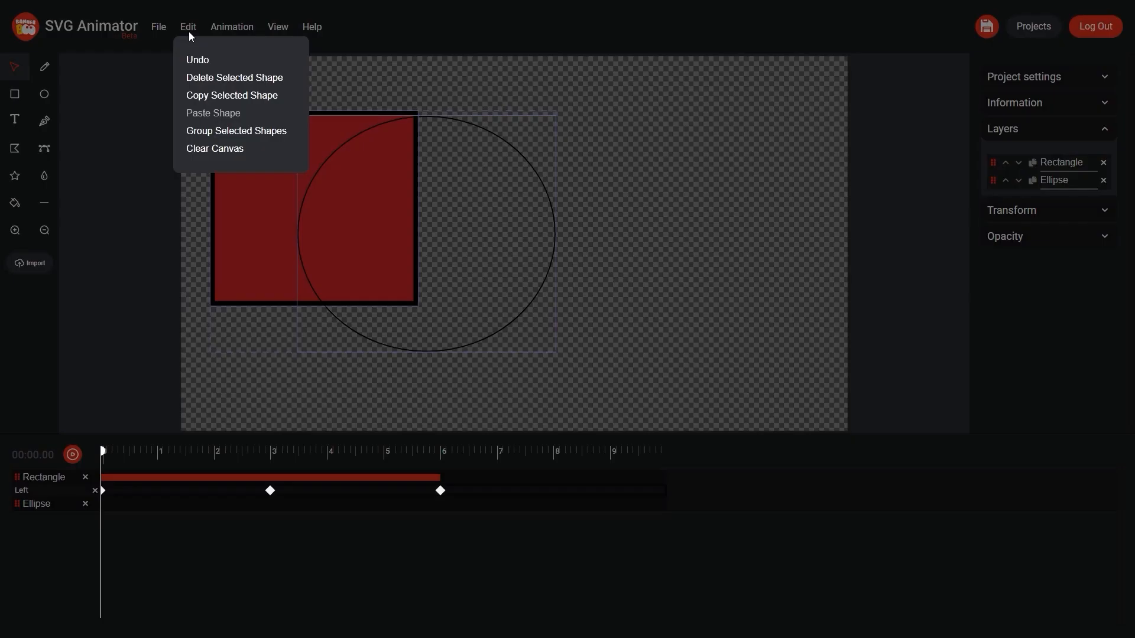
left_click(213, 132)
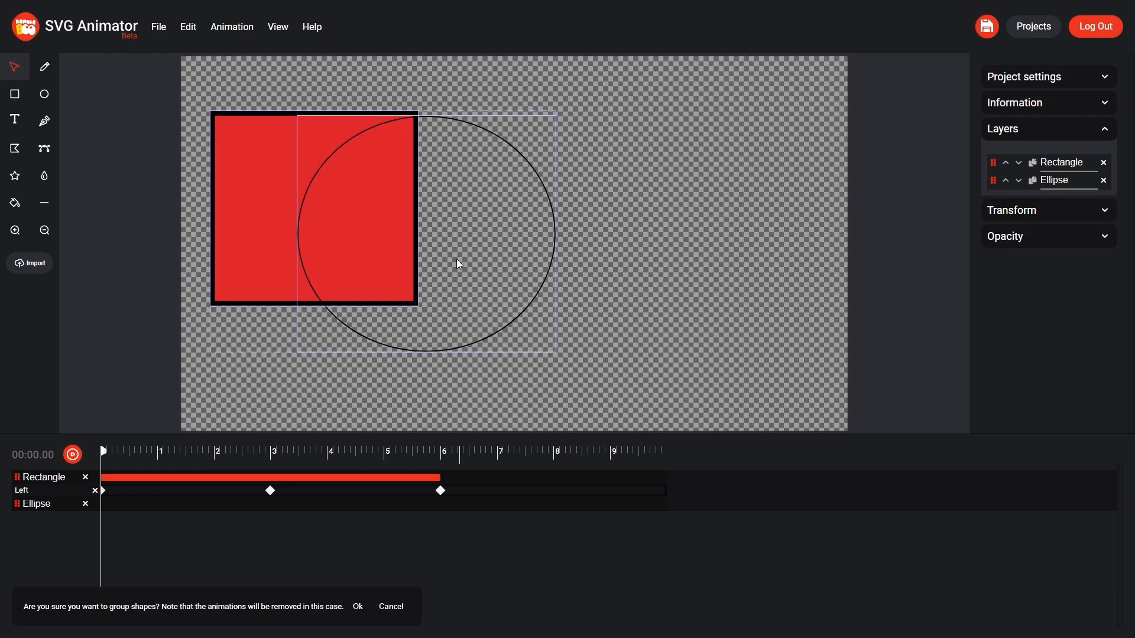
left_click(358, 609)
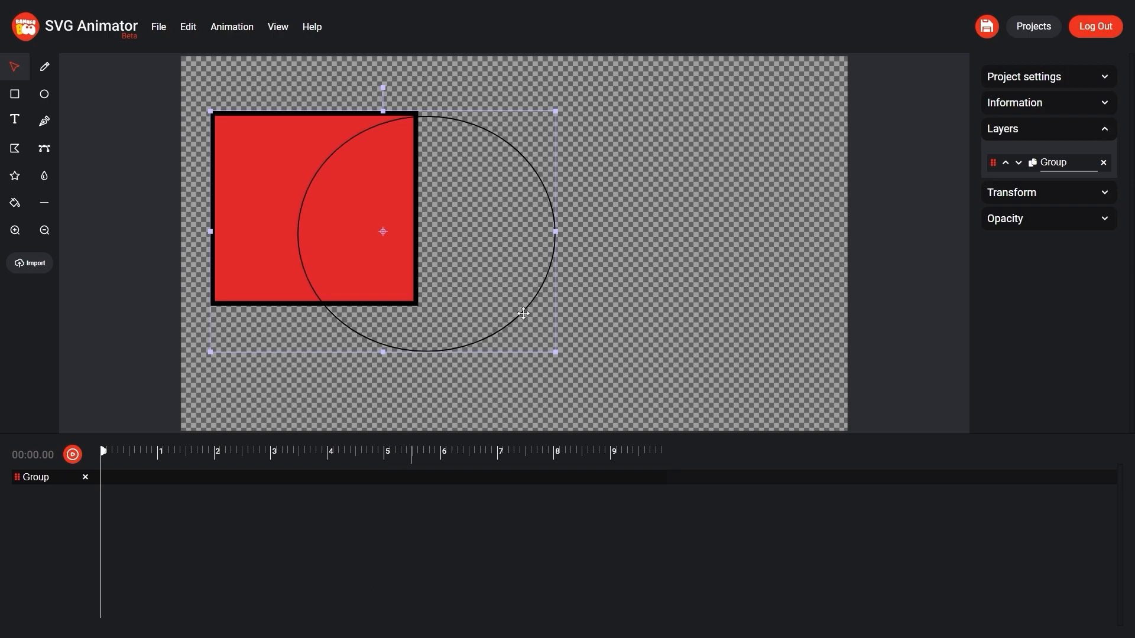
left_click_drag(359, 228, 490, 225)
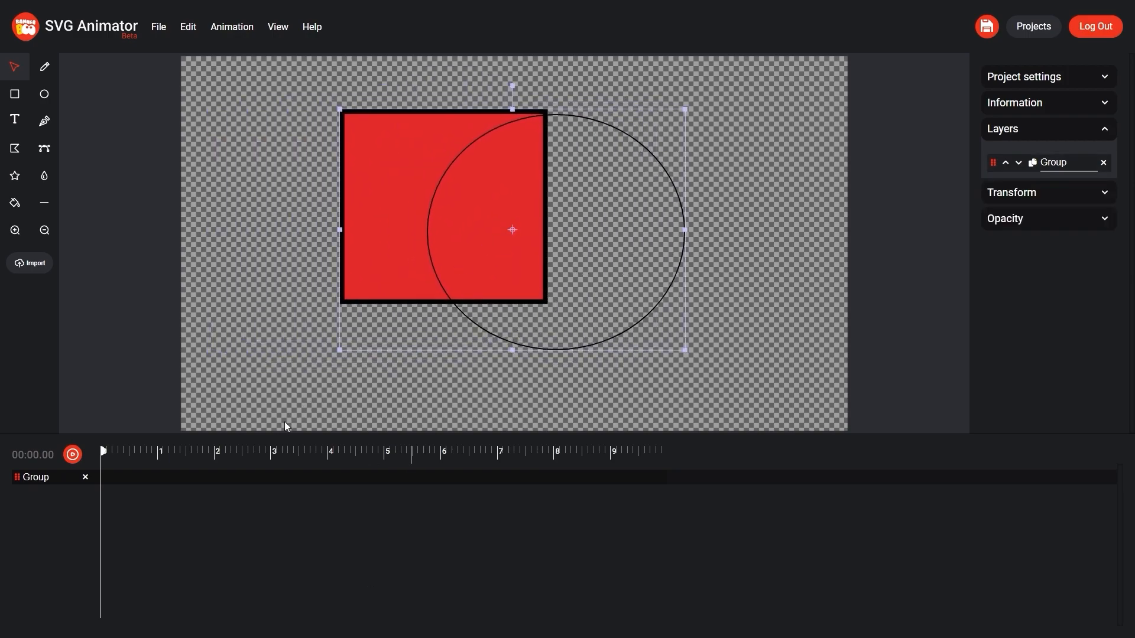
- Ungroup the rectangle and ellipse, accepting the removal of animations, and select both shapes
left_click(185, 33)
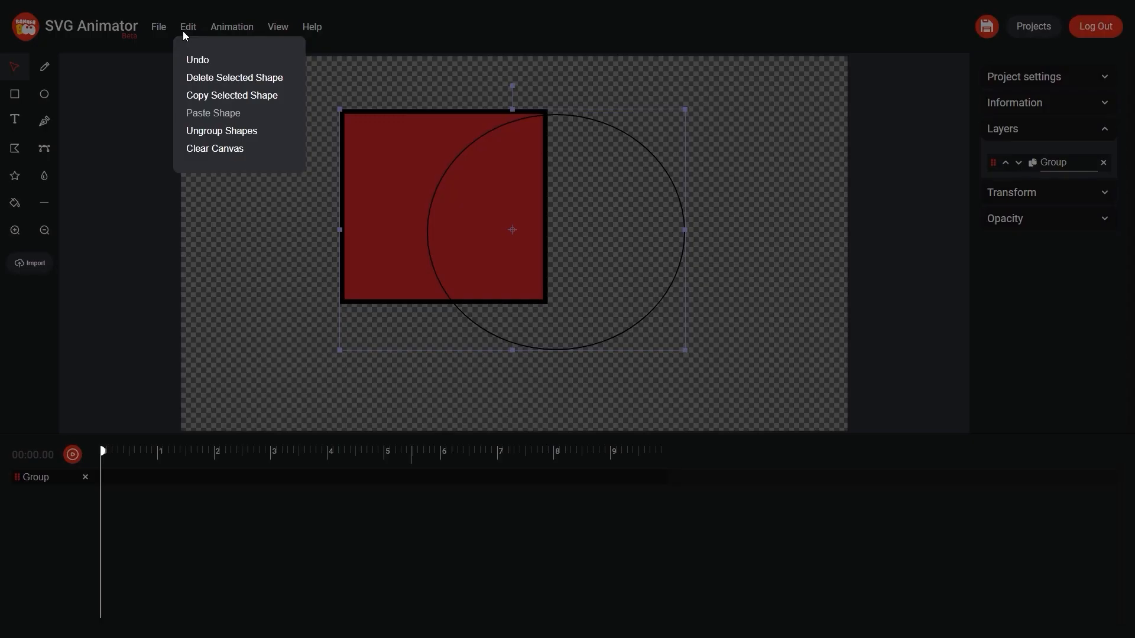
left_click(221, 131)
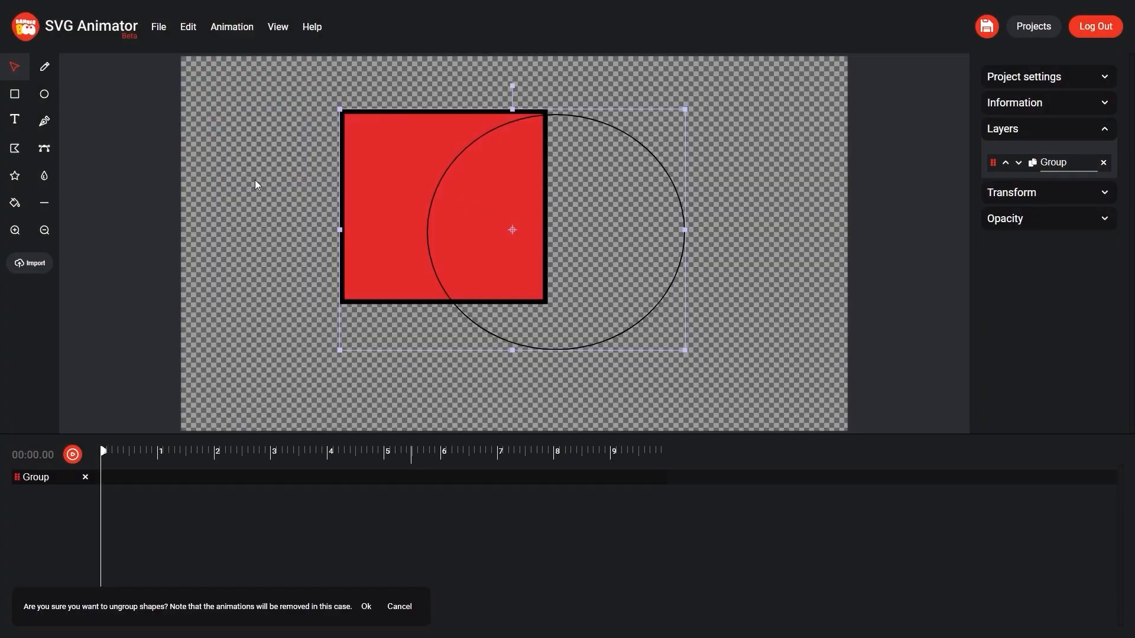
left_click(366, 607)
left_click_drag(273, 174, 612, 324)
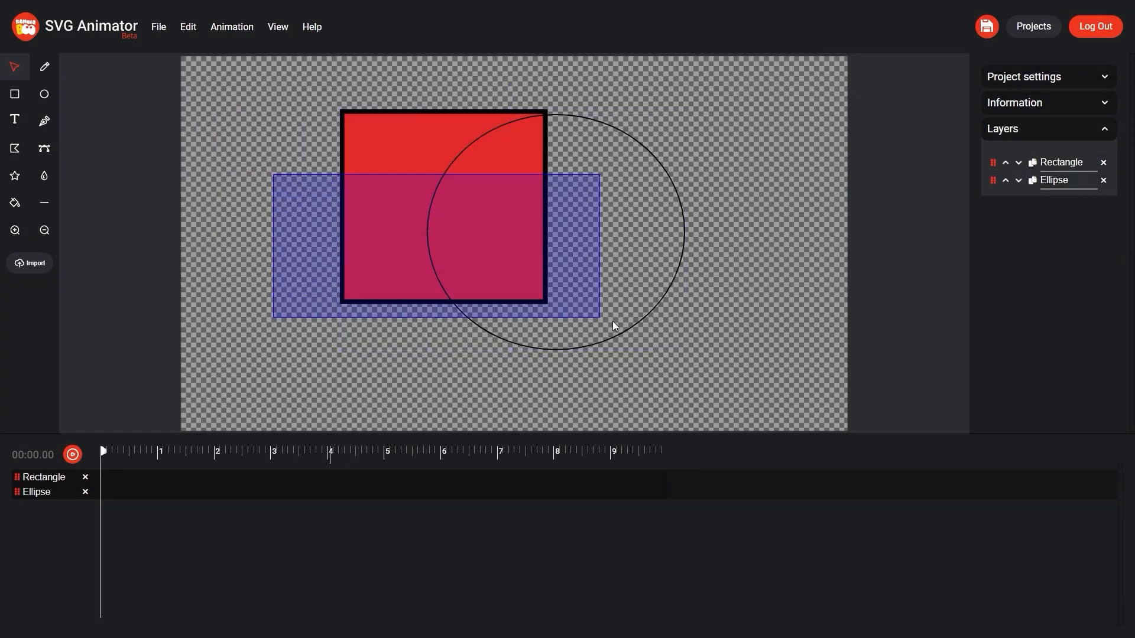
- Select the Rectangle layer, swap its order with the Ellipse layer, and restore the original order
left_click(18, 495)
left_click(18, 478)
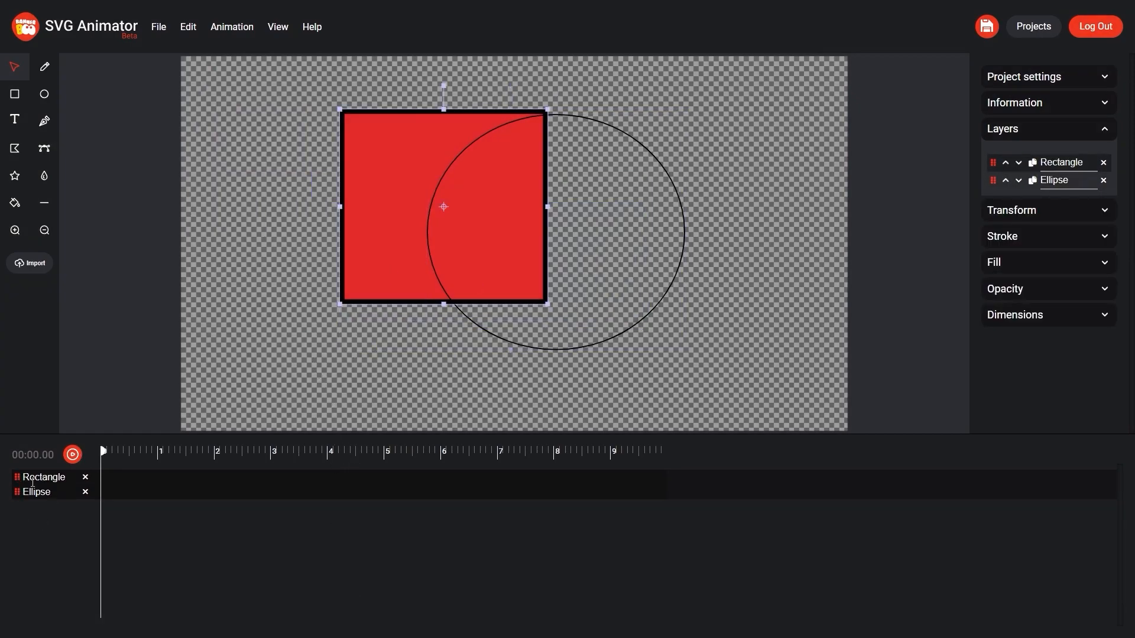
left_click(1018, 164)
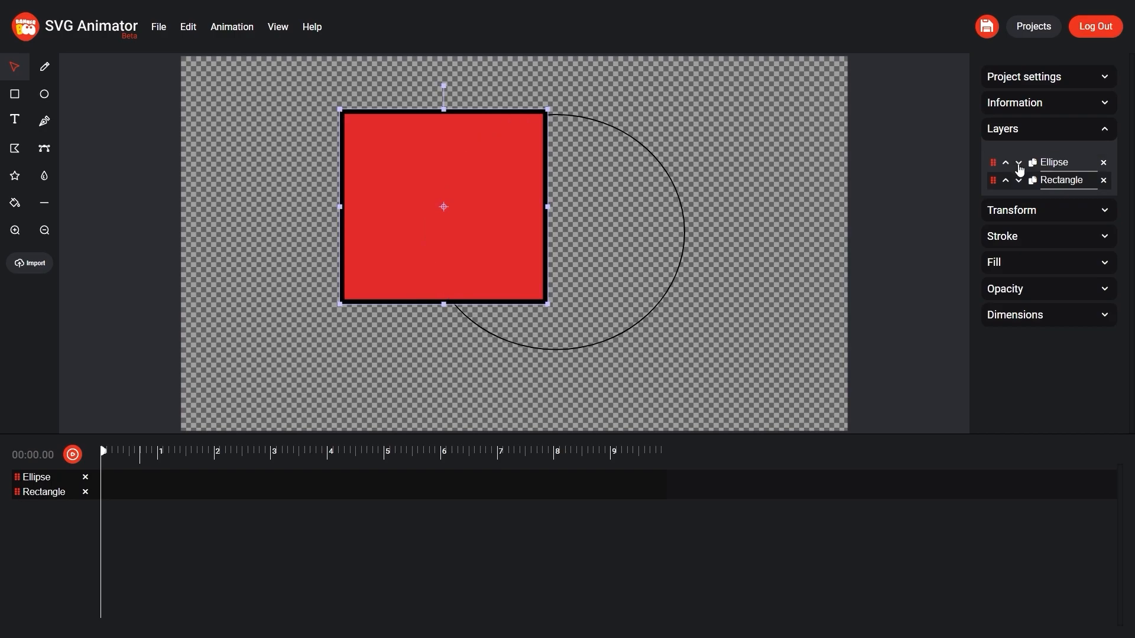
left_click(1018, 166)
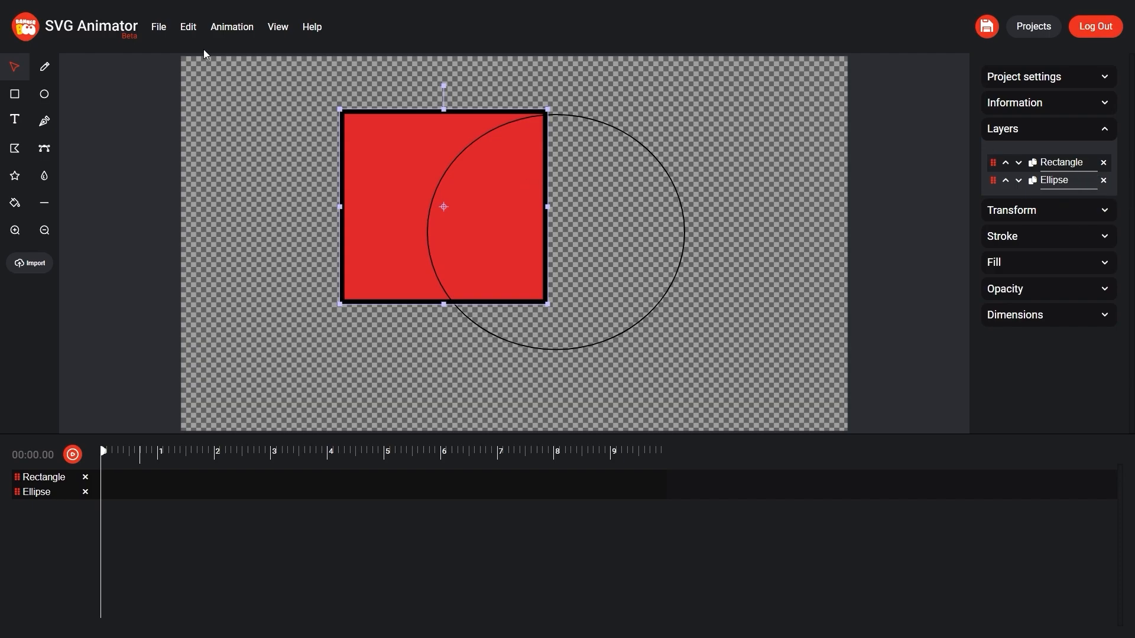
- Set the default easing for animations to Quadratic In Out
left_click(236, 31)
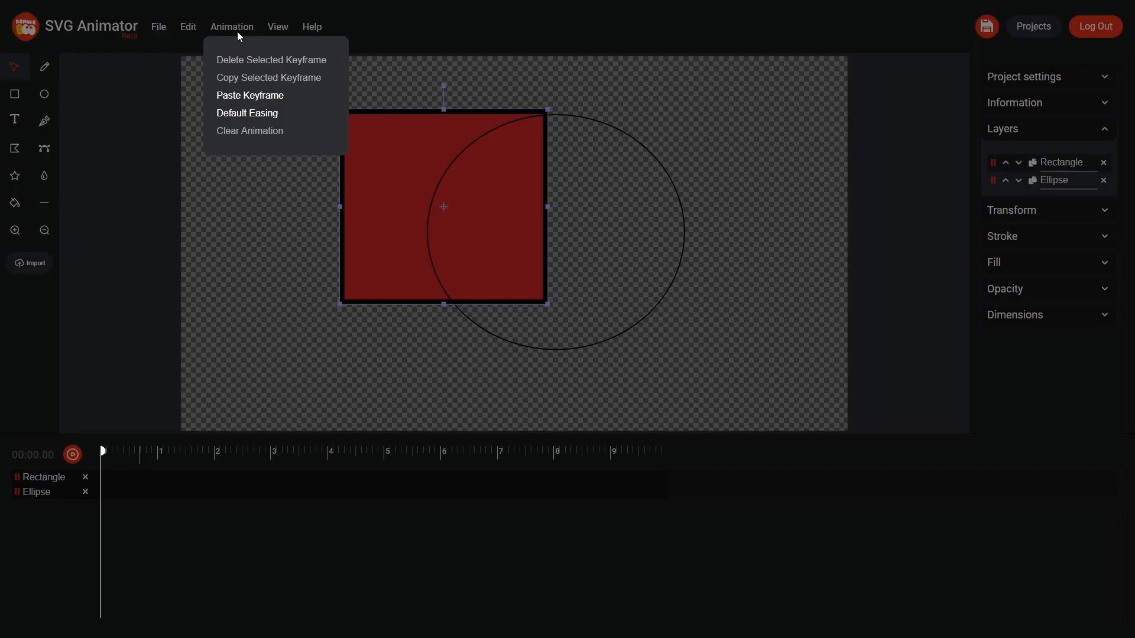
left_click(242, 114)
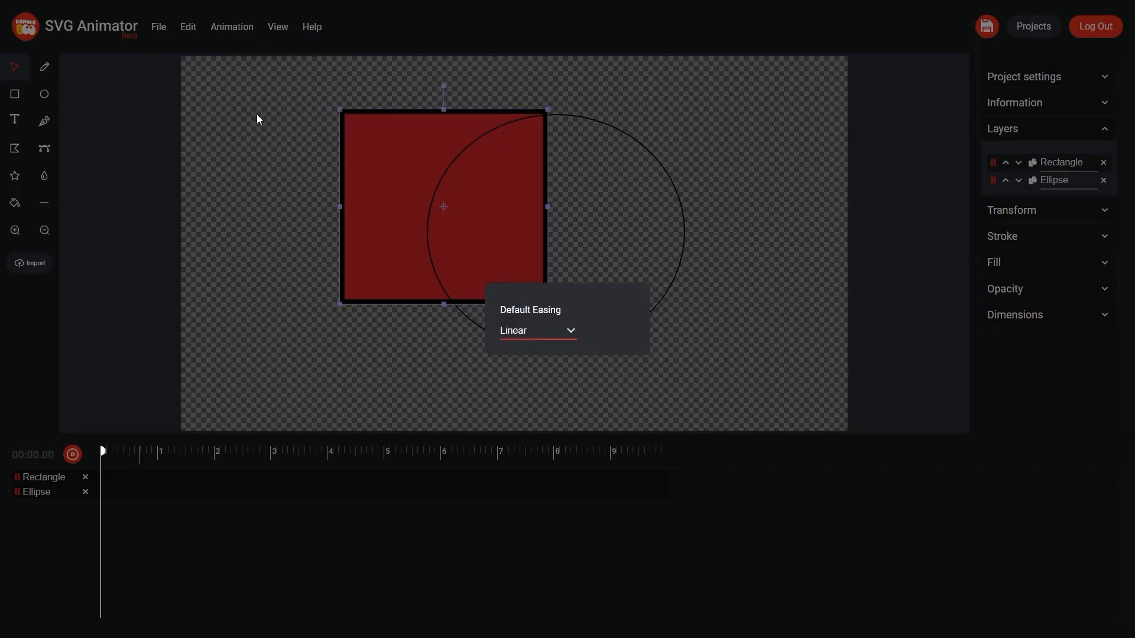
left_click(568, 339)
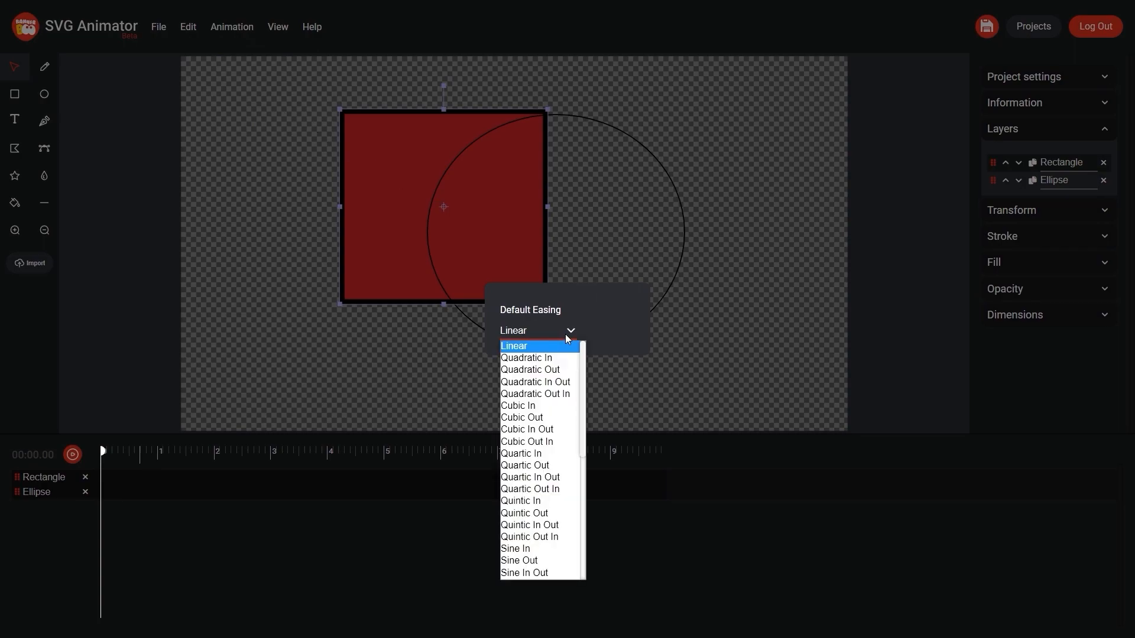
left_click(560, 382)
left_click(514, 373)
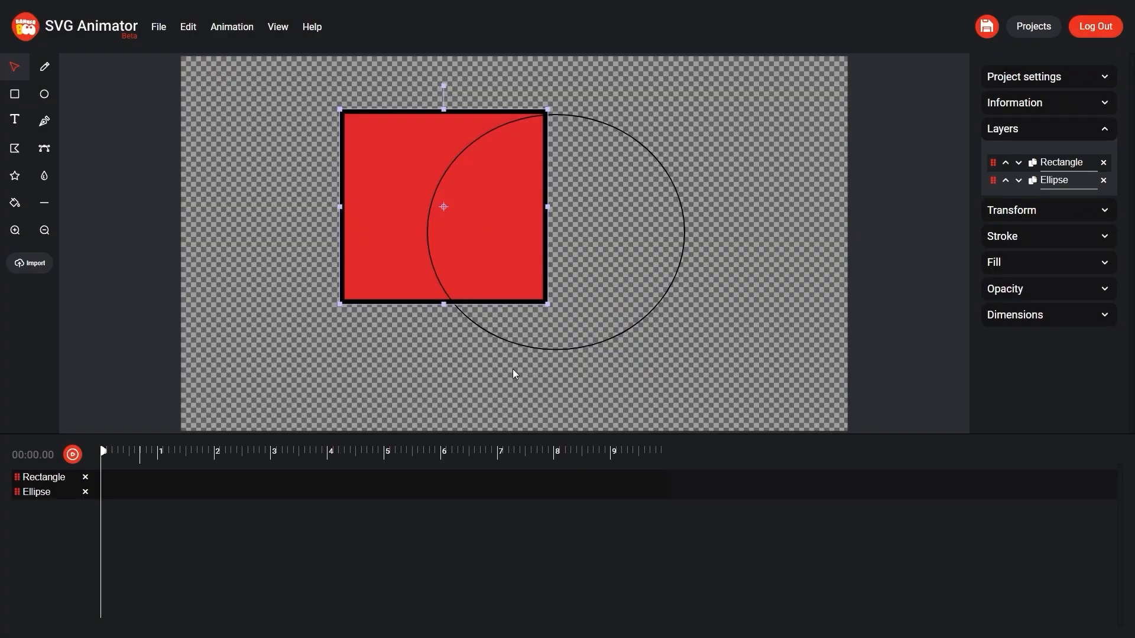
- Deselect the rectangle and review the grid size, snap to grid and fit canvas options and the keyboard shortcuts list
left_click(294, 298)
left_click(277, 27)
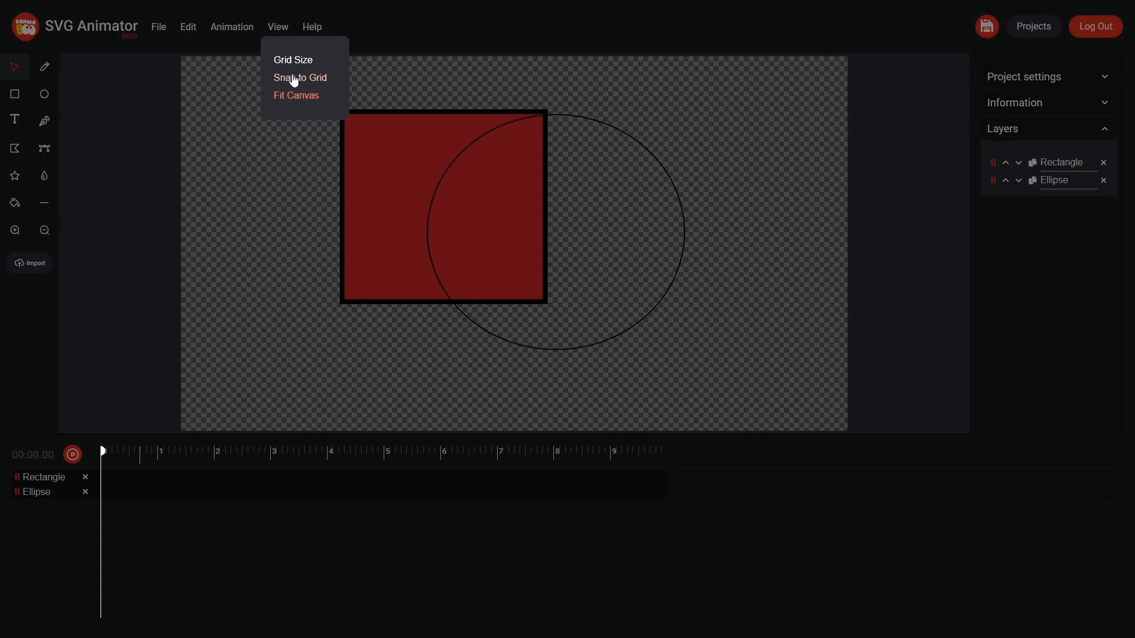
left_click(395, 82)
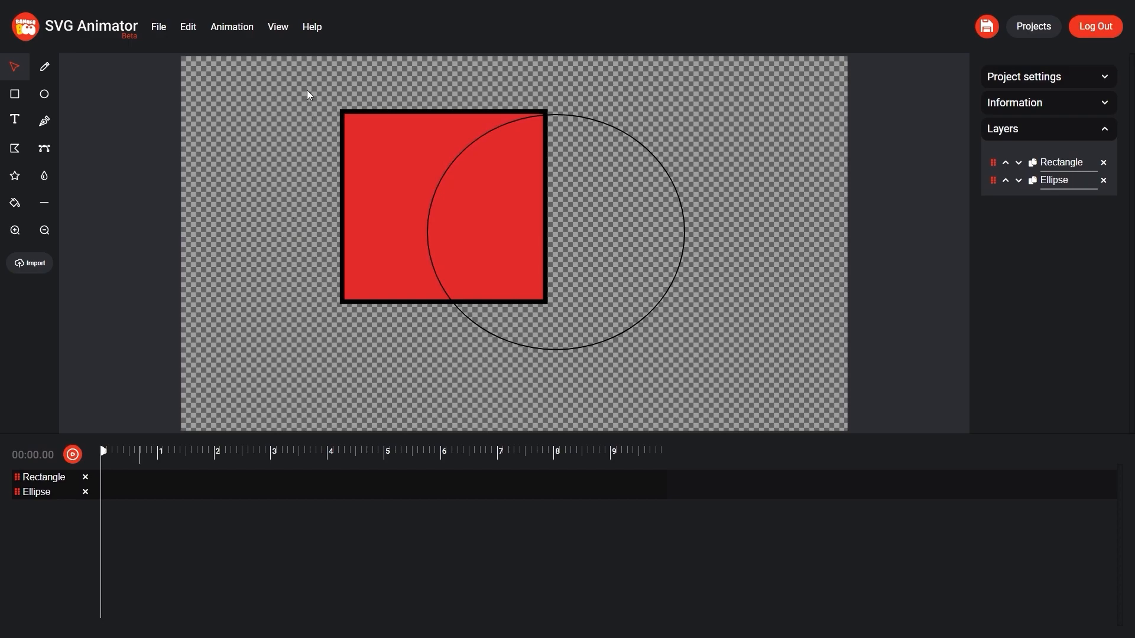
left_click(317, 26)
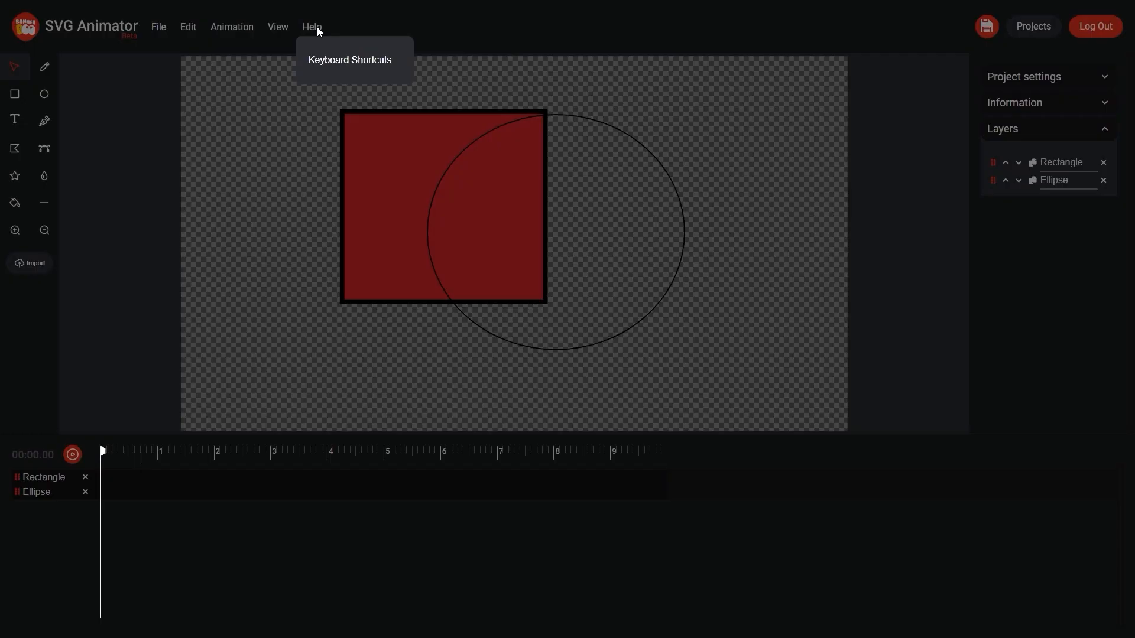
left_click(337, 65)
left_click_drag(694, 131, 738, 502)
left_click(740, 314)
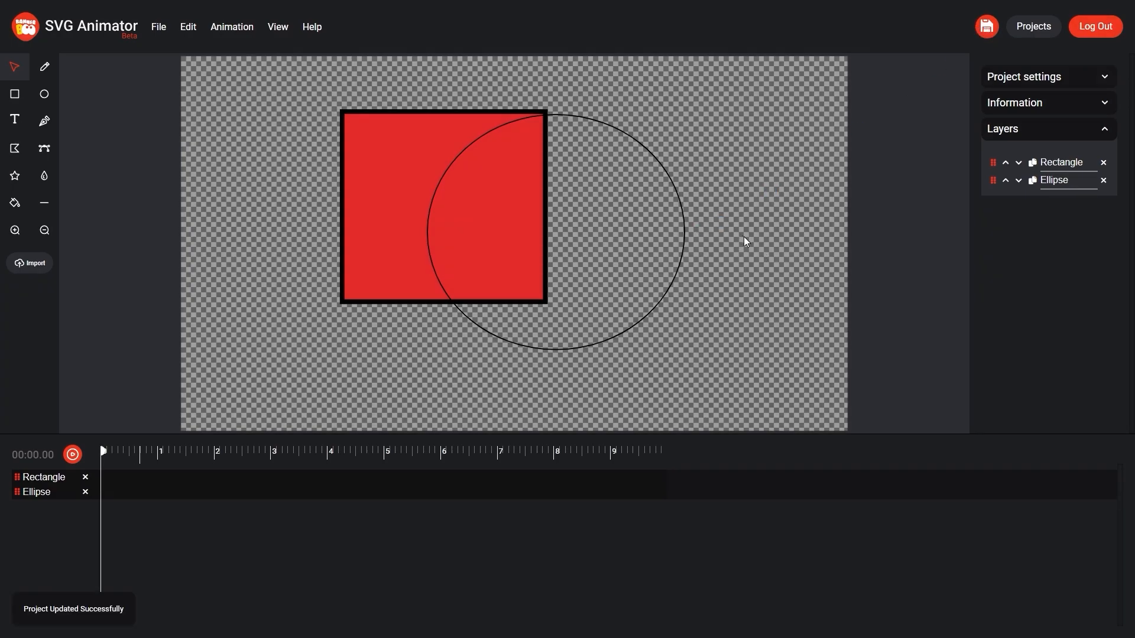
- Go to the projects overview and reopen the project named New
left_click(1029, 35)
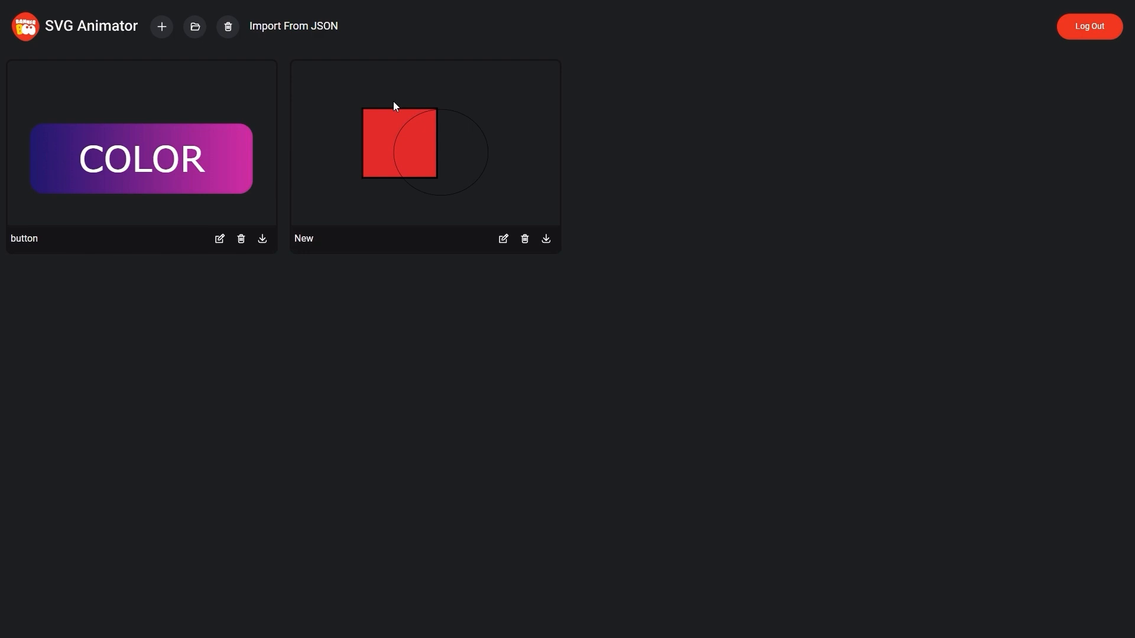
left_click(304, 242)
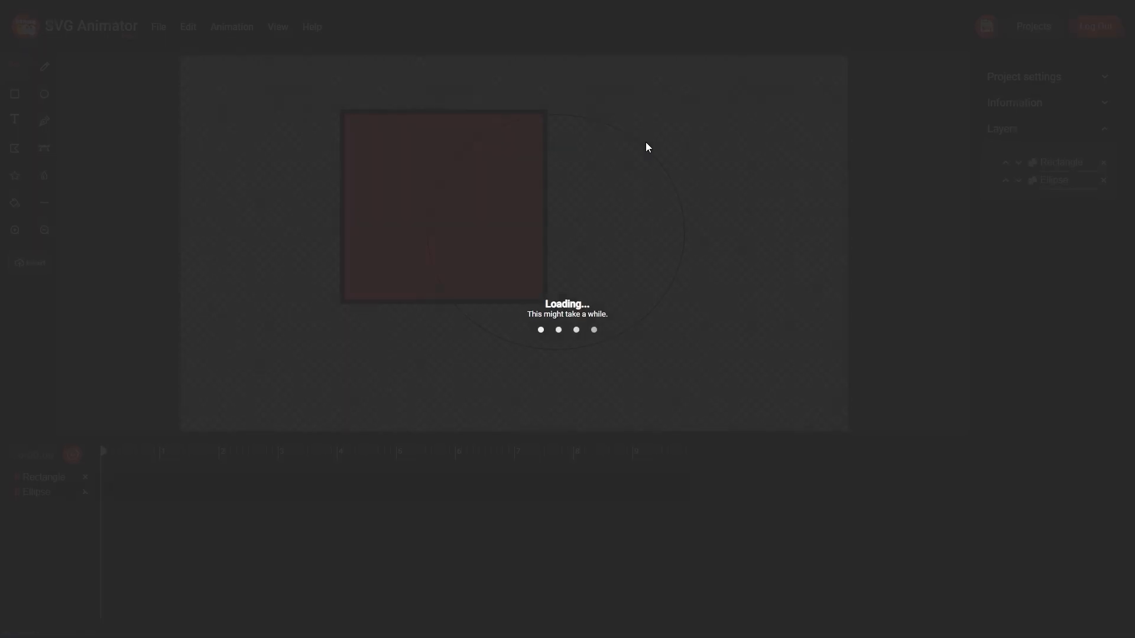